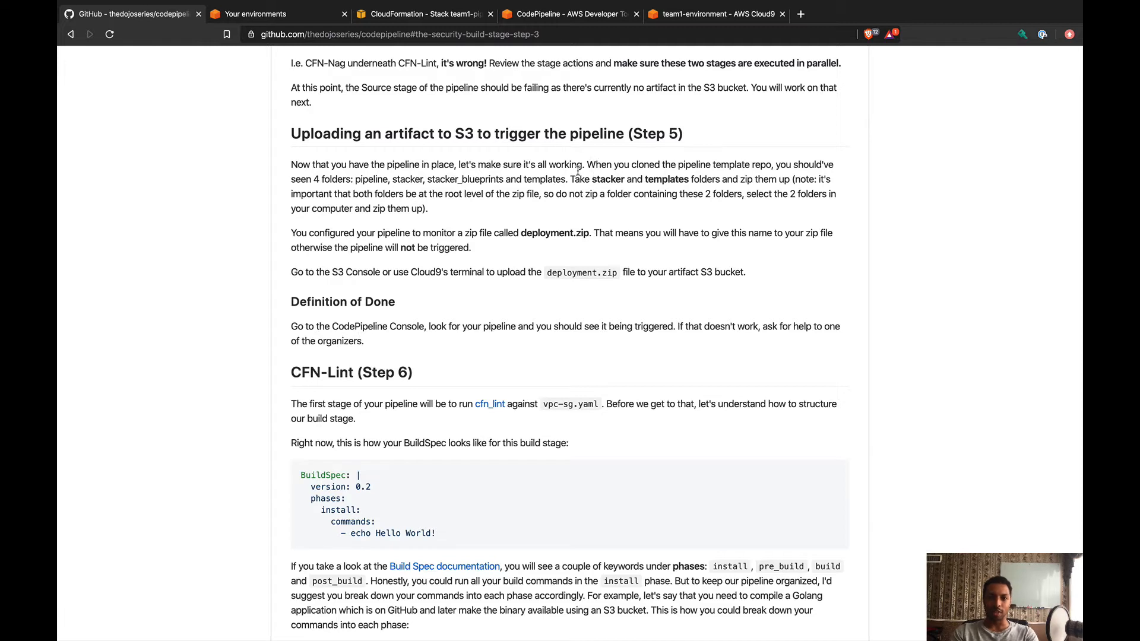
Step: Check which folders the Step 5 instructions want zipped, then switch to the Cloud9 terminal and list the pipeline-templates directory
double_click(612, 179)
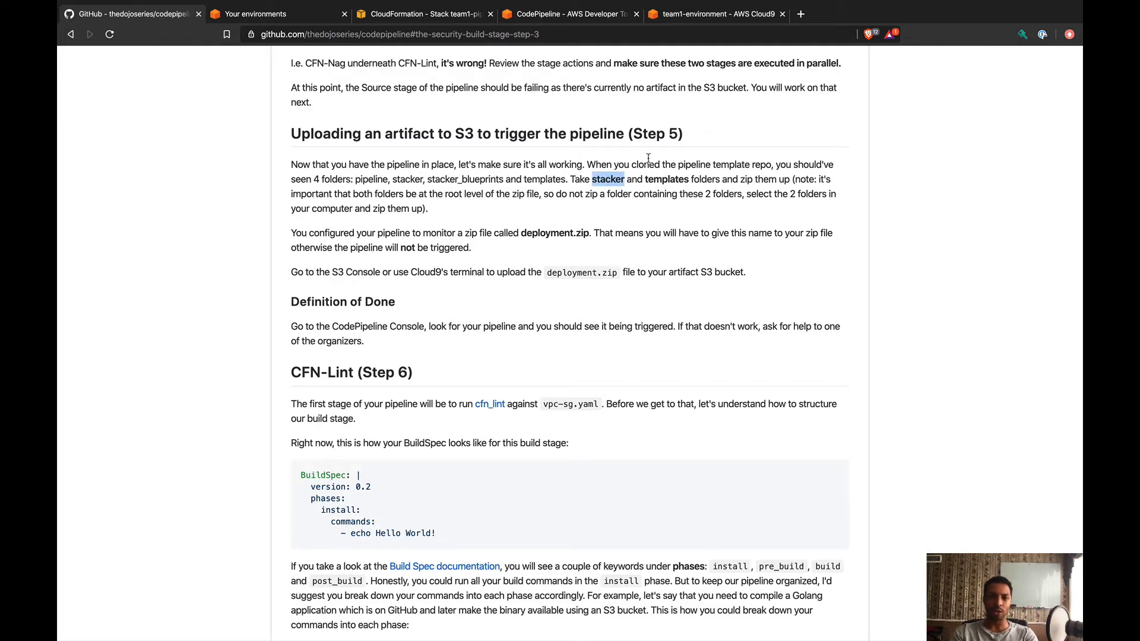
double_click(674, 181)
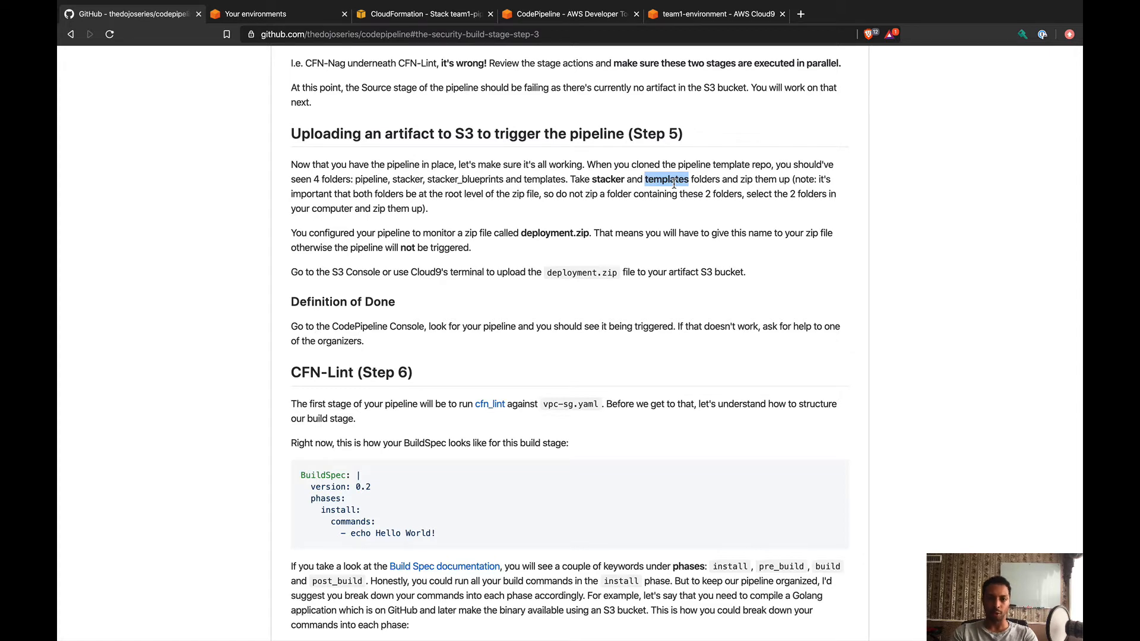
left_click(710, 14)
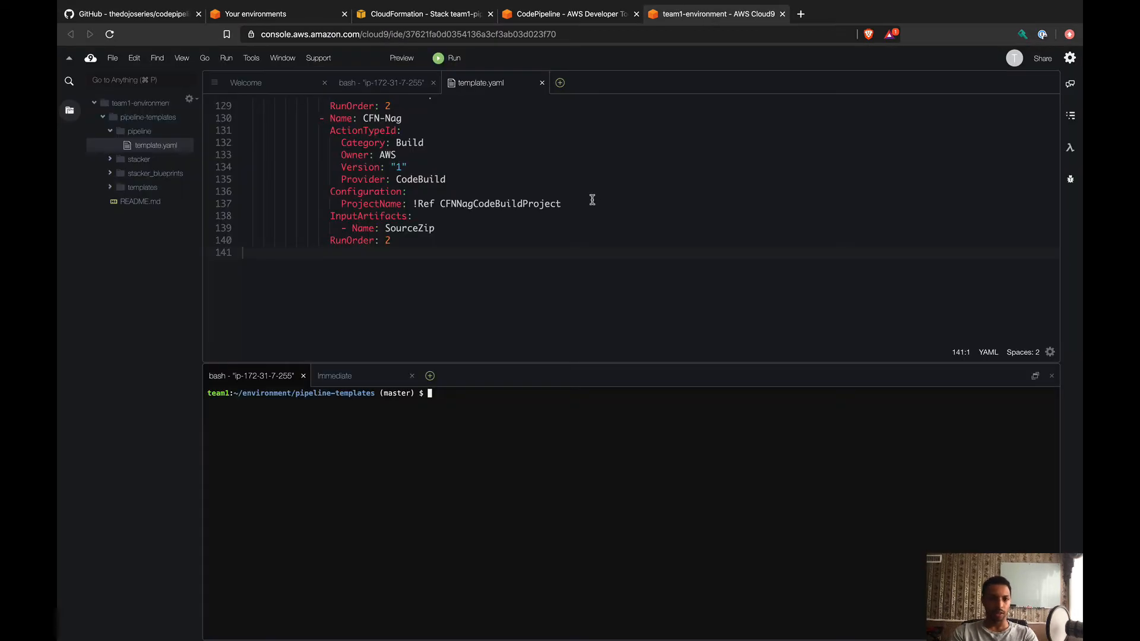
type("ls")
key("Return")
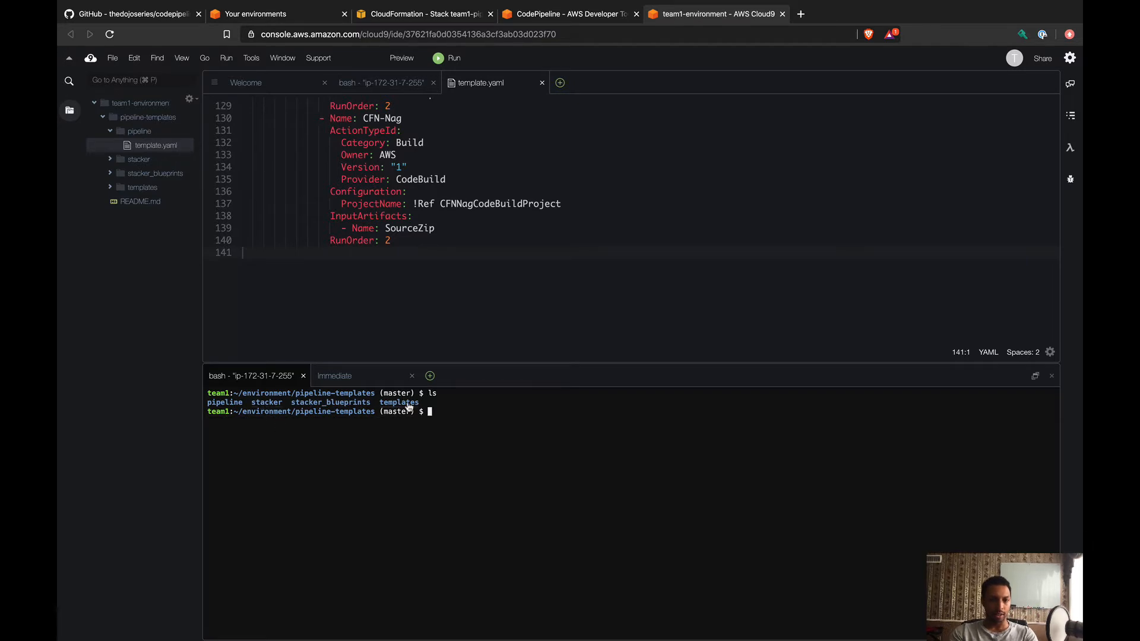
Step: Zip the stacker and templates folders recursively into deployment.zip using zip -r9, checking the name against the S3ObjectKey in template.yaml
type("zip -r9")
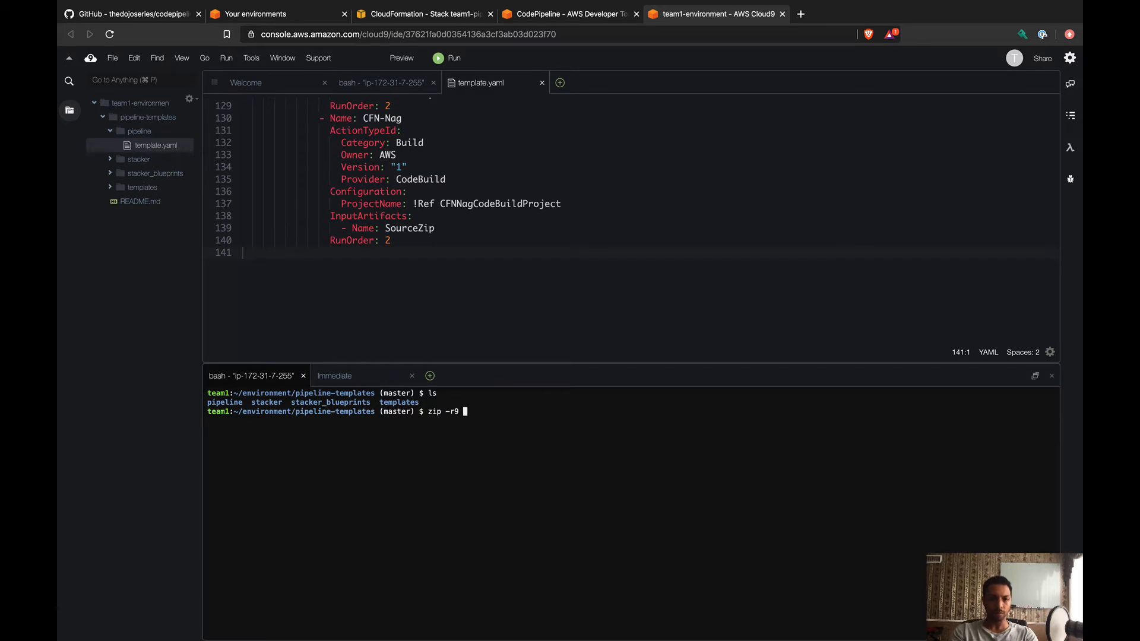
type(" deployment.")
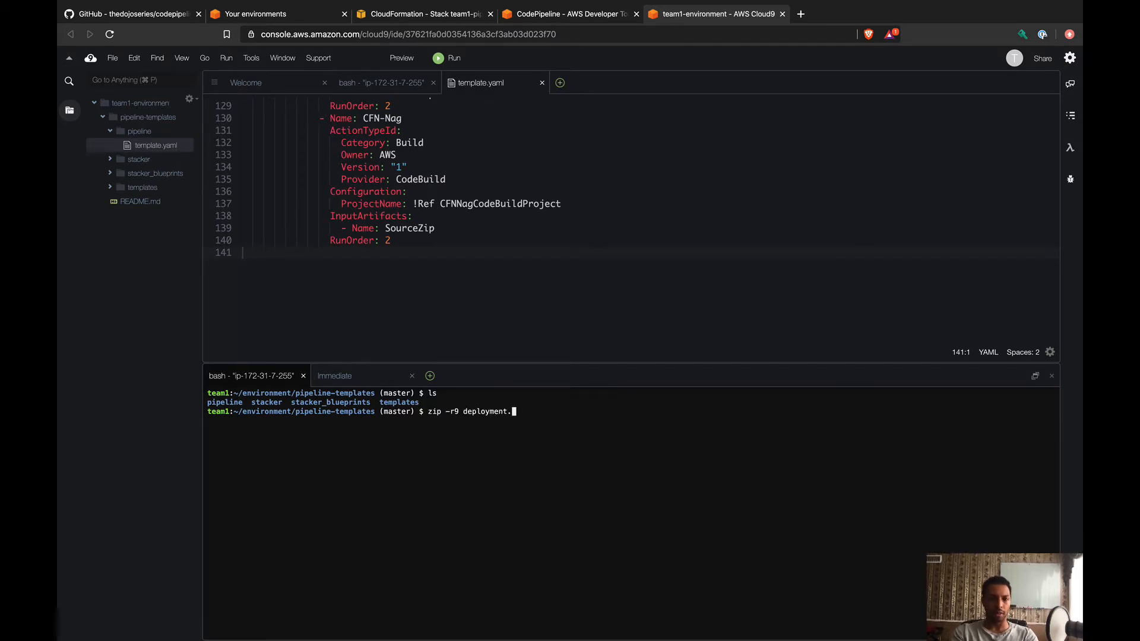
type("zip")
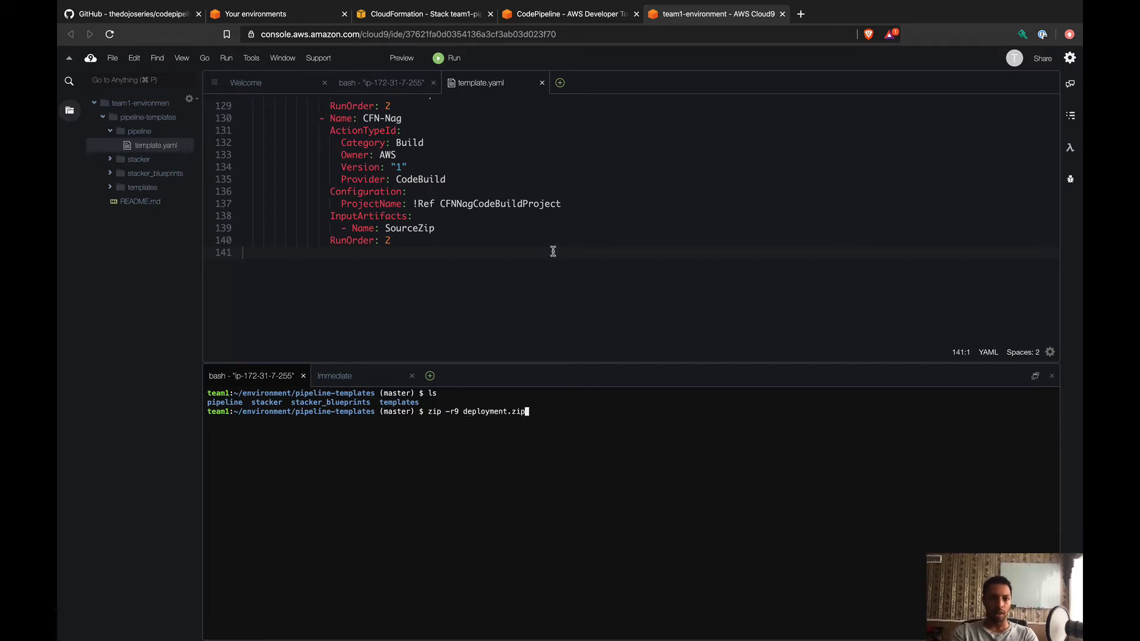
scroll(554, 237, "up", 10)
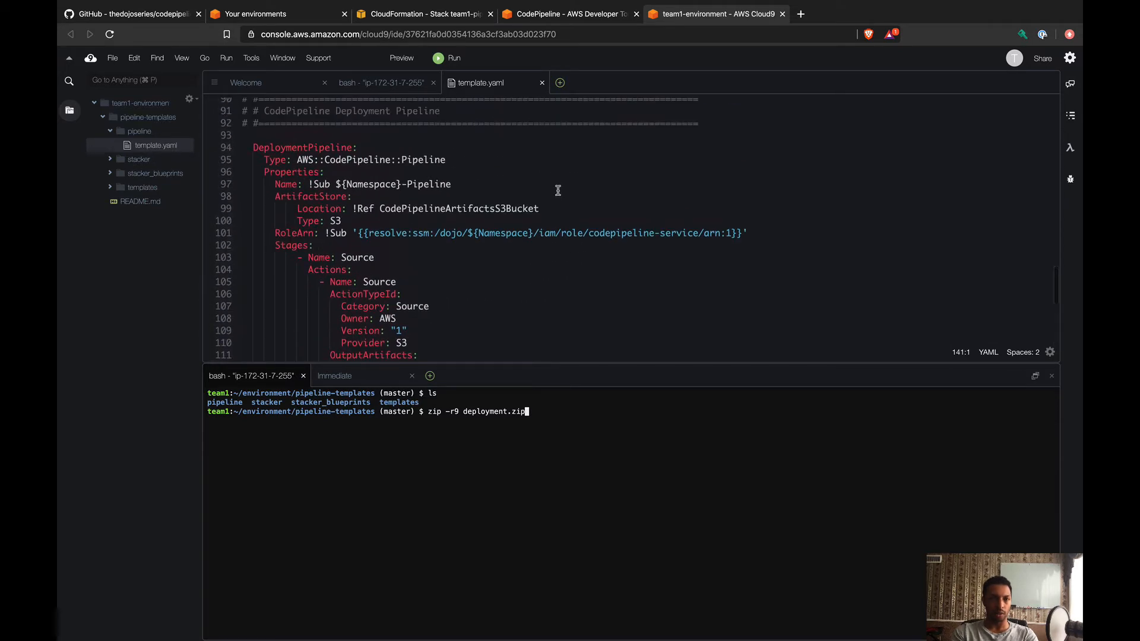
scroll(558, 190, "up", 6)
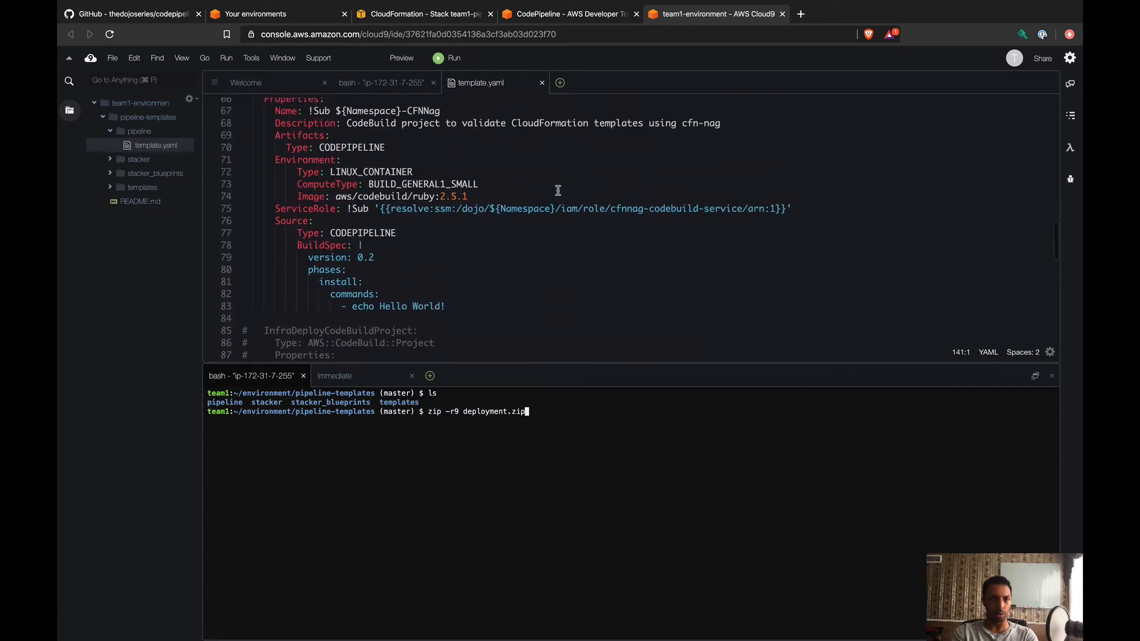
scroll(558, 190, "down", 9)
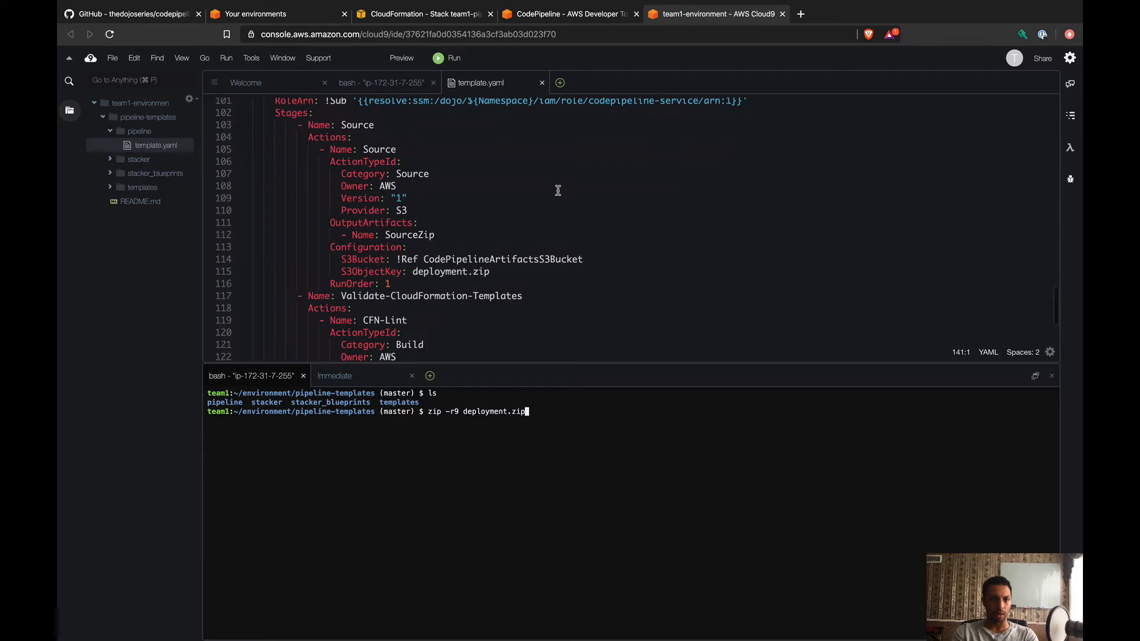
scroll(559, 190, "down", 2)
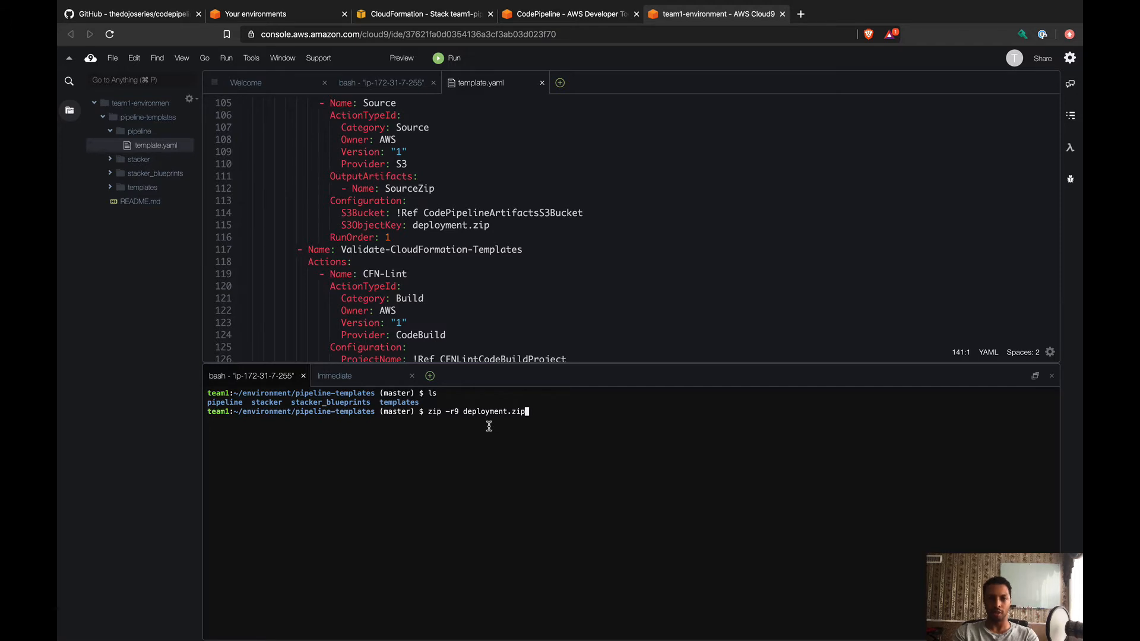
type("stacker ")
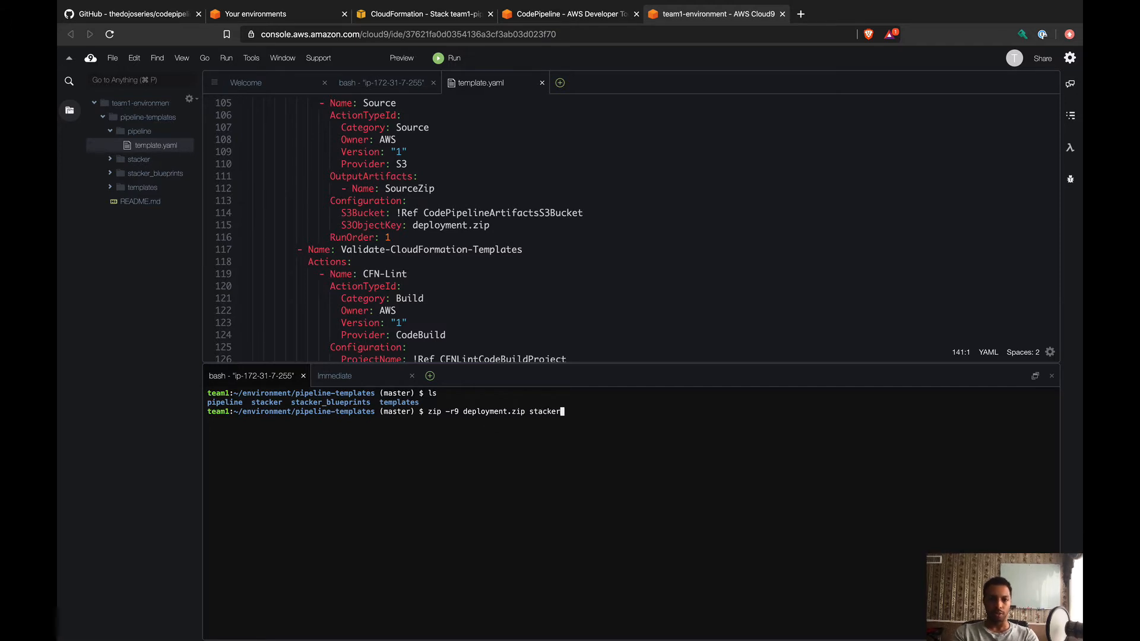
type("templates/")
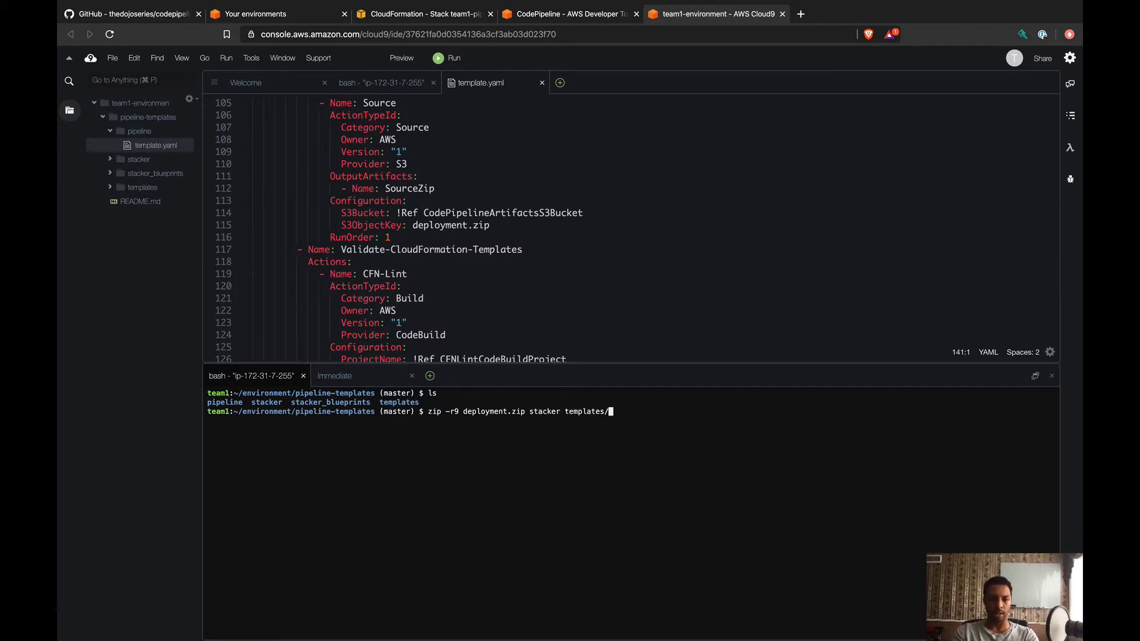
key("Return")
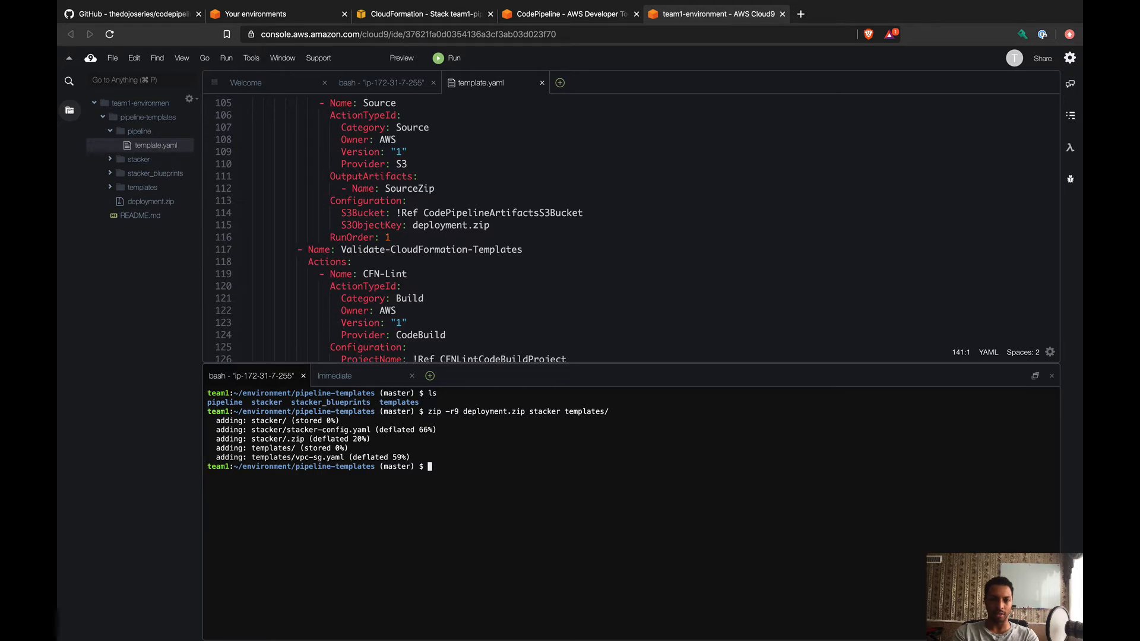
Step: Enter the start of the upload command in the Cloud9 terminal: aws s3 cp deployment.zip s3://, without running it
key("ctrl+Tab")
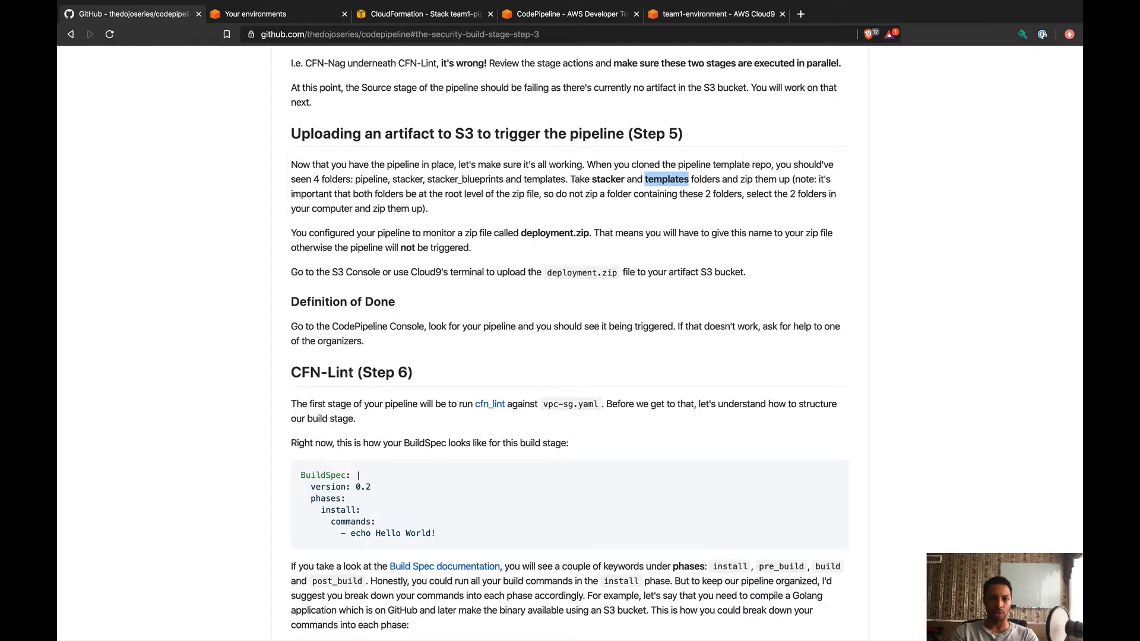
key("ctrl+shift+Tab")
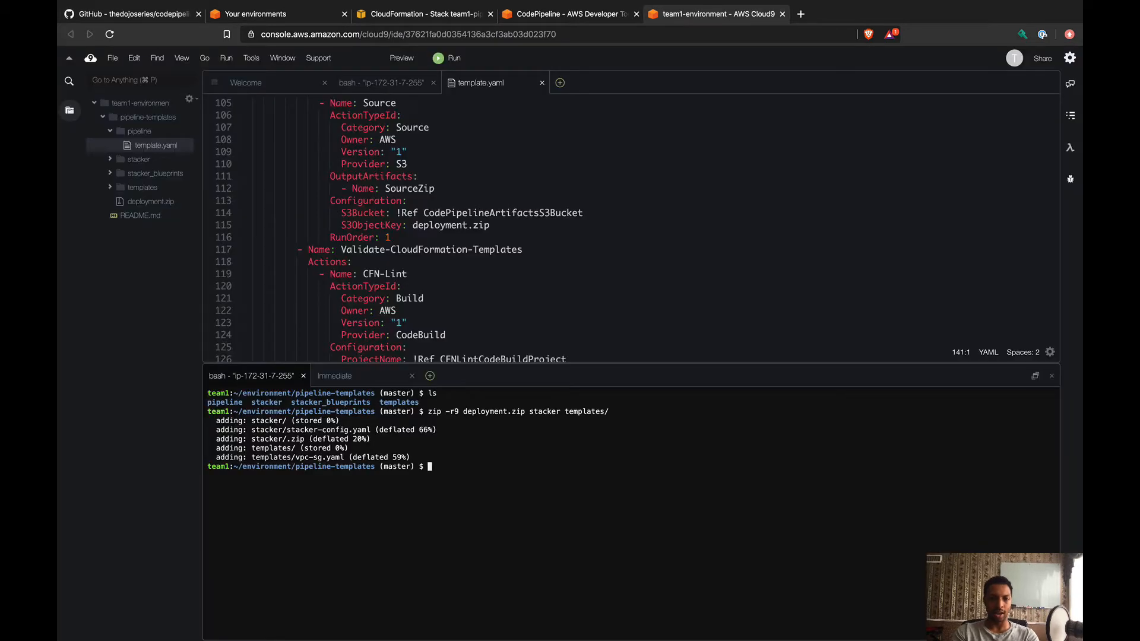
type("aws ")
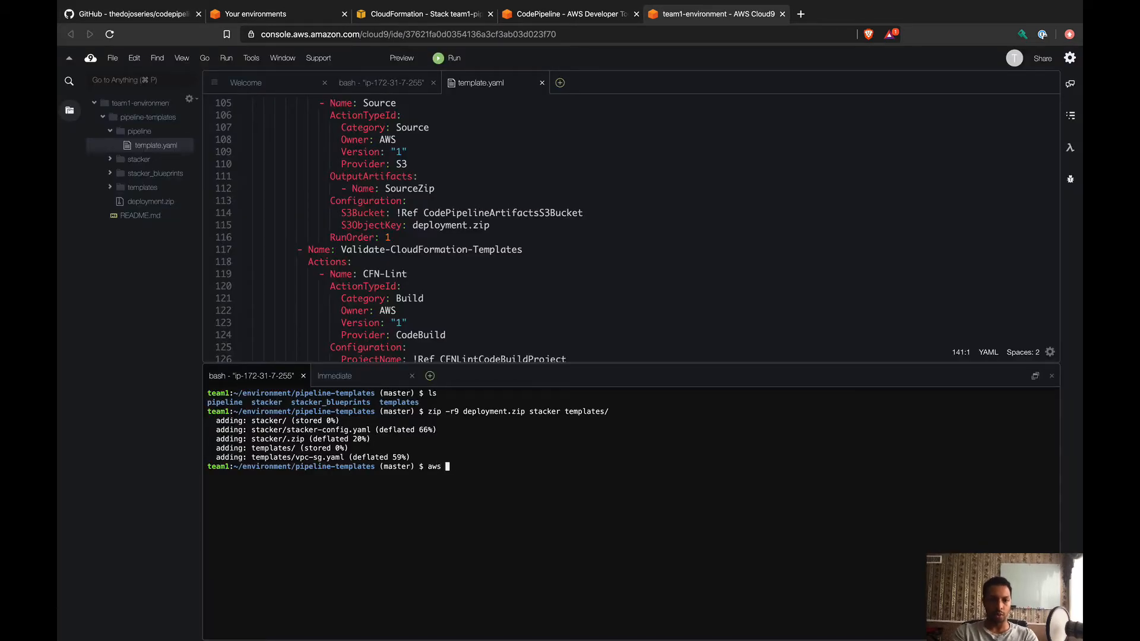
type("s3 cp ")
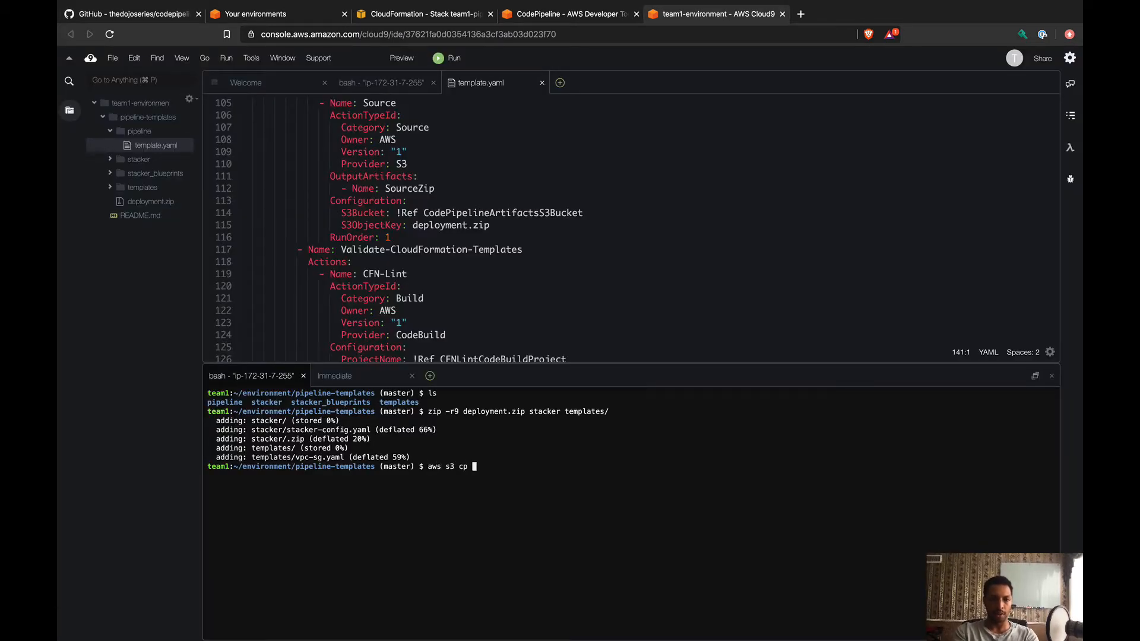
type("epl")
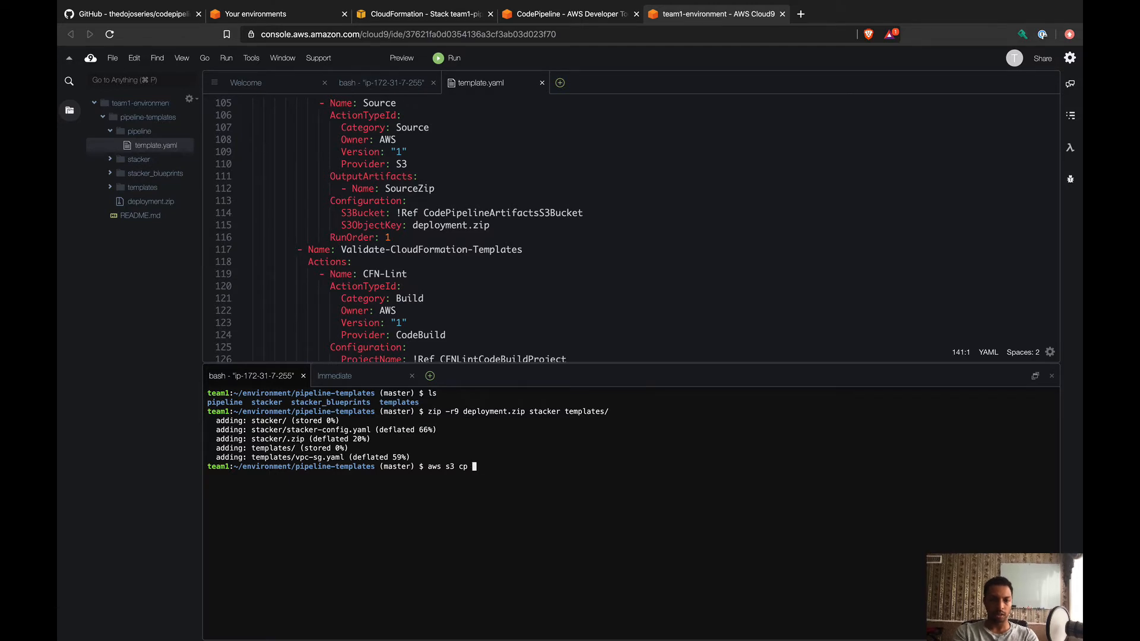
type("o")
key("BackSpace")
key("BackSpace")
key("BackSpace")
key("BackSpace")
type("deplo")
key("Tab")
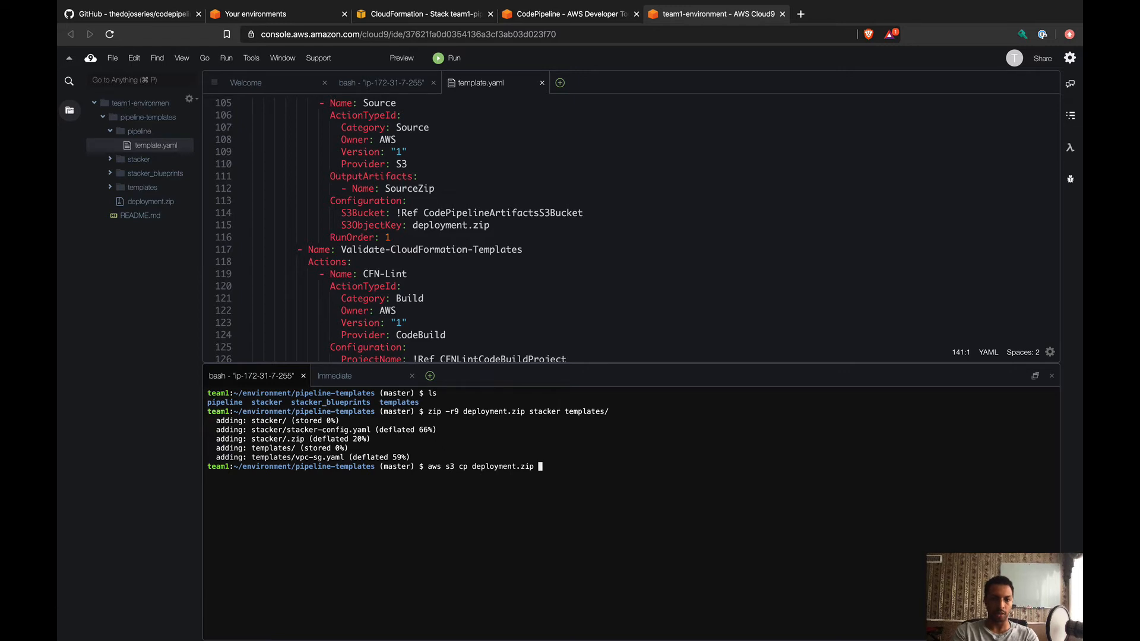
type("s3://")
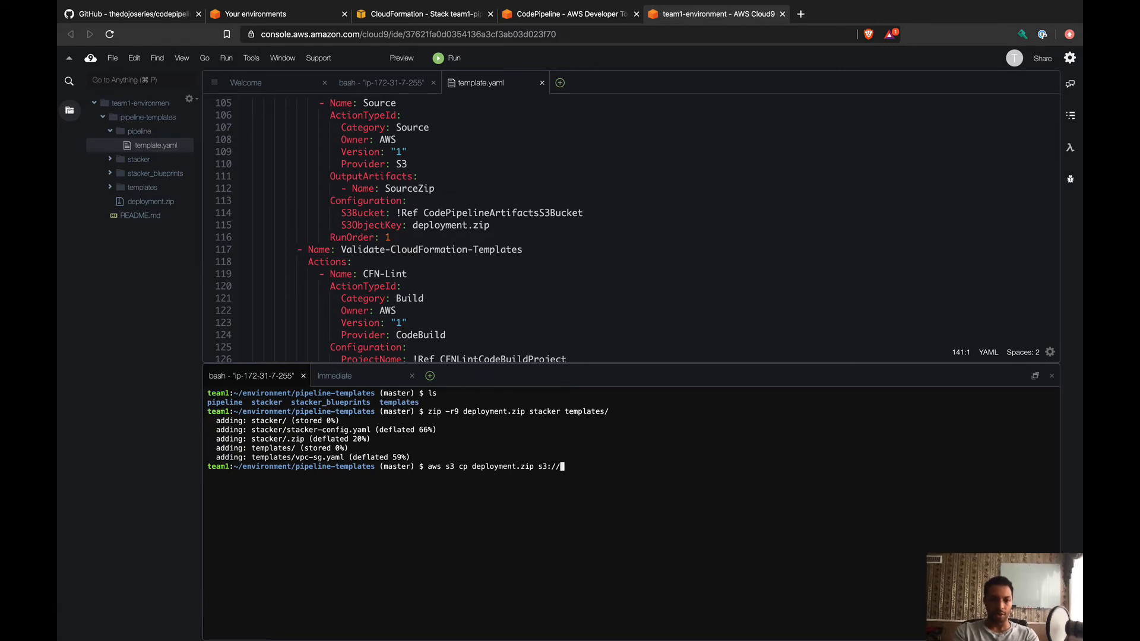
Step: Open the S3 console in a new tab and copy the full name of the team1 CodePipeline artifacts bucket
left_click(572, 15)
left_click(196, 59)
type("s3")
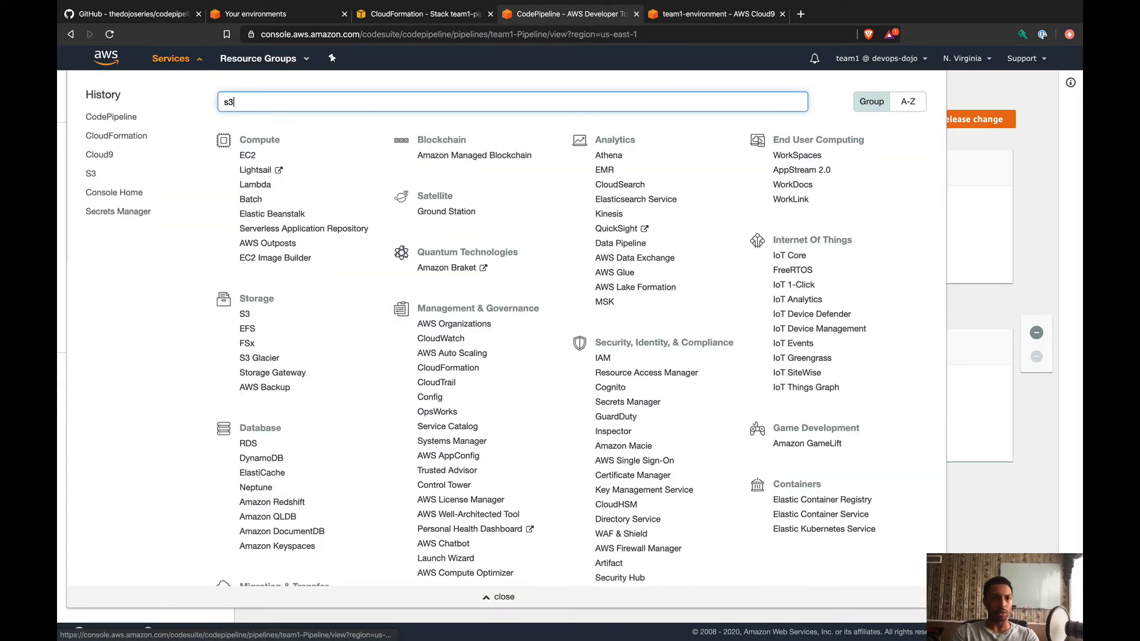
left_click(285, 123, "super")
left_click(189, 65)
key("ctrl+Tab")
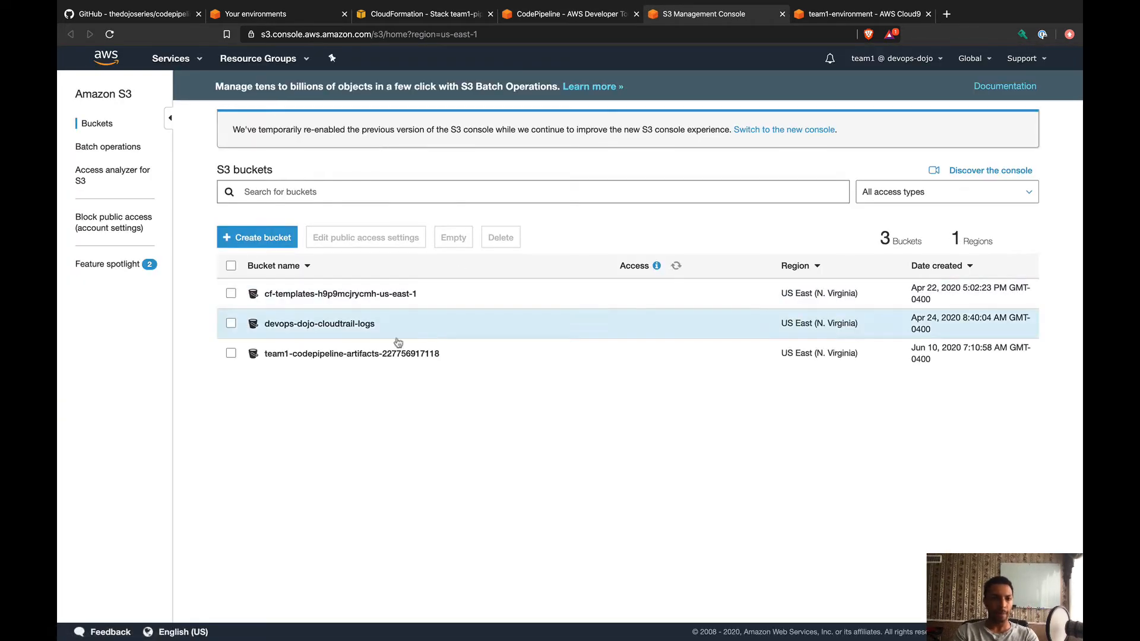
left_click(341, 354)
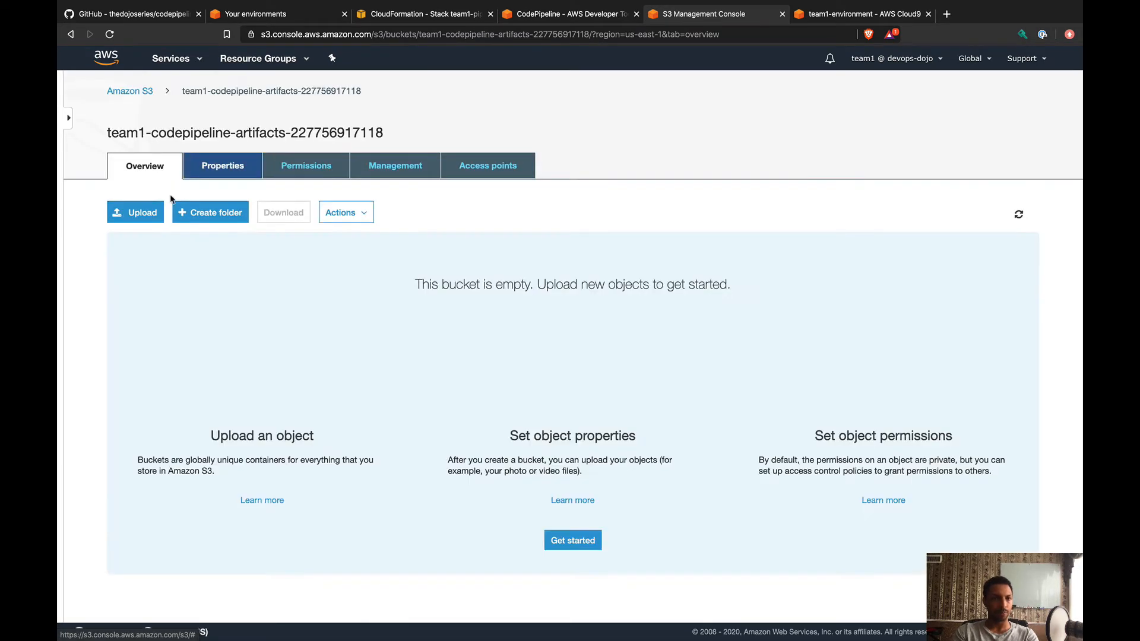
left_click_drag(109, 132, 386, 131)
key("super+c")
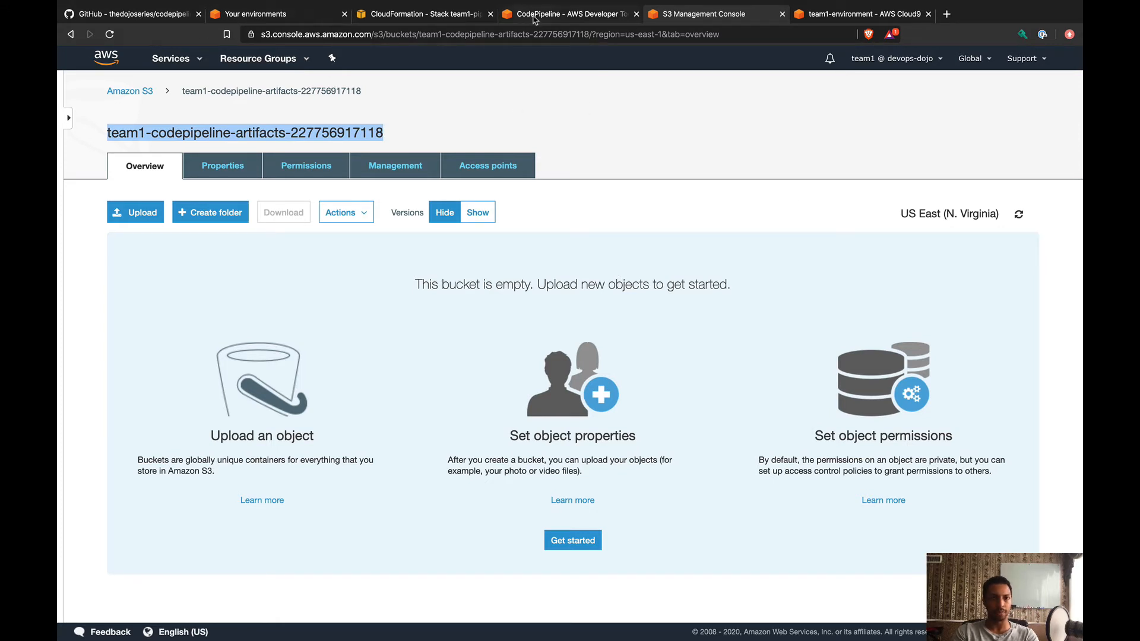
Step: Complete the aws s3 cp command in the Cloud9 terminal with the copied bucket name and run it to upload deployment.zip
left_click(837, 18)
key("super+v")
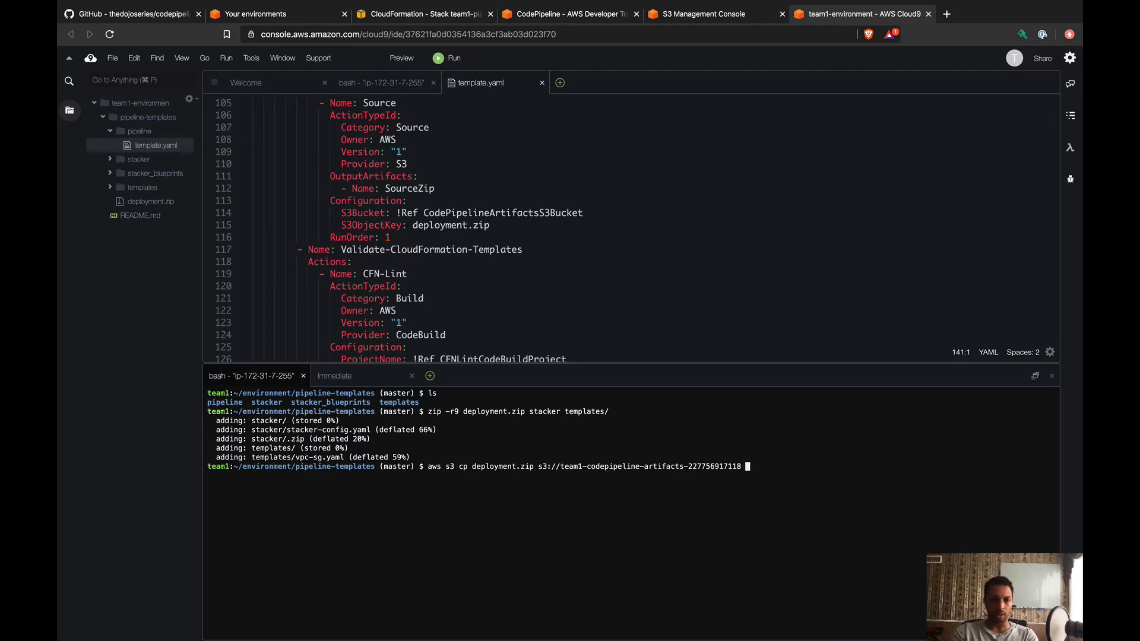
key("Return")
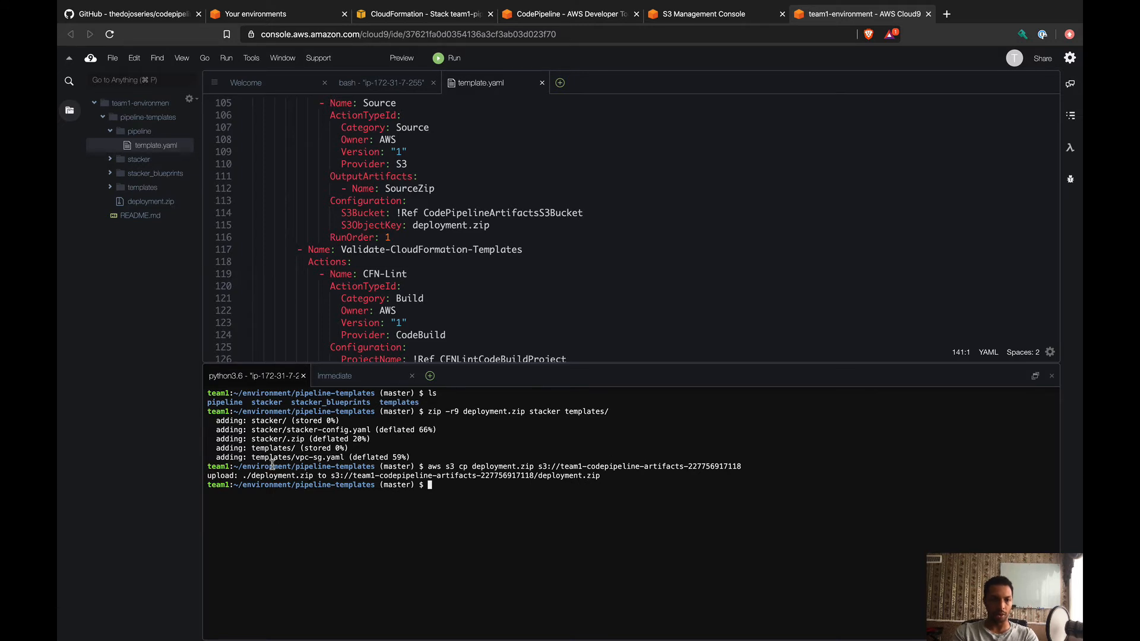
Step: Refresh the artifacts bucket's object list and reload the team1-Pipeline page to check whether the upload triggered it
left_click(724, 14)
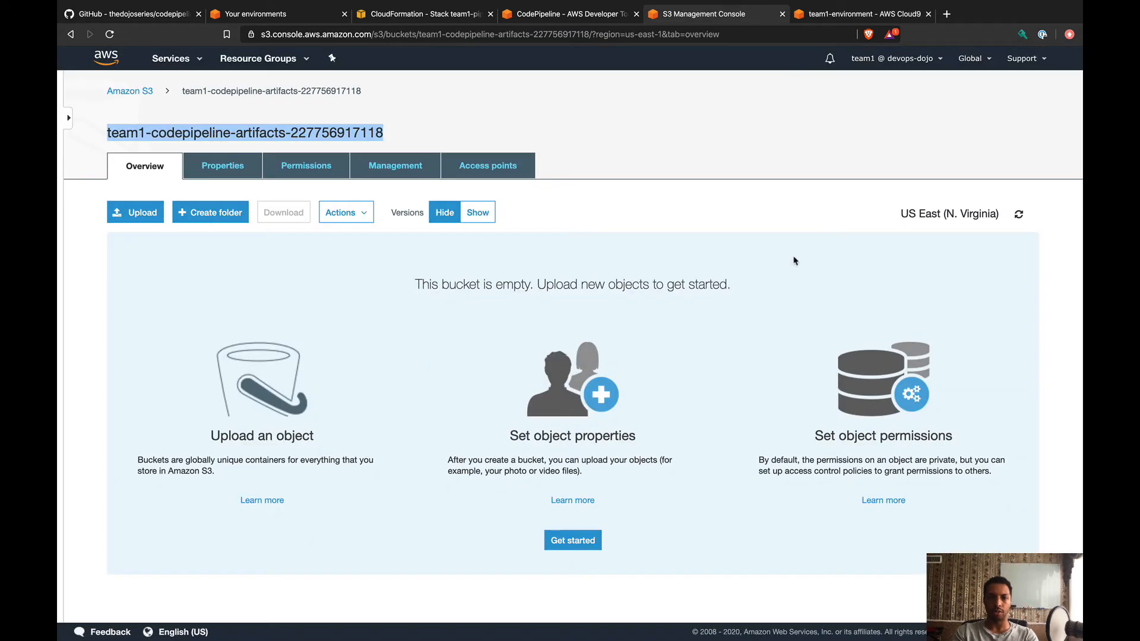
left_click(1019, 214)
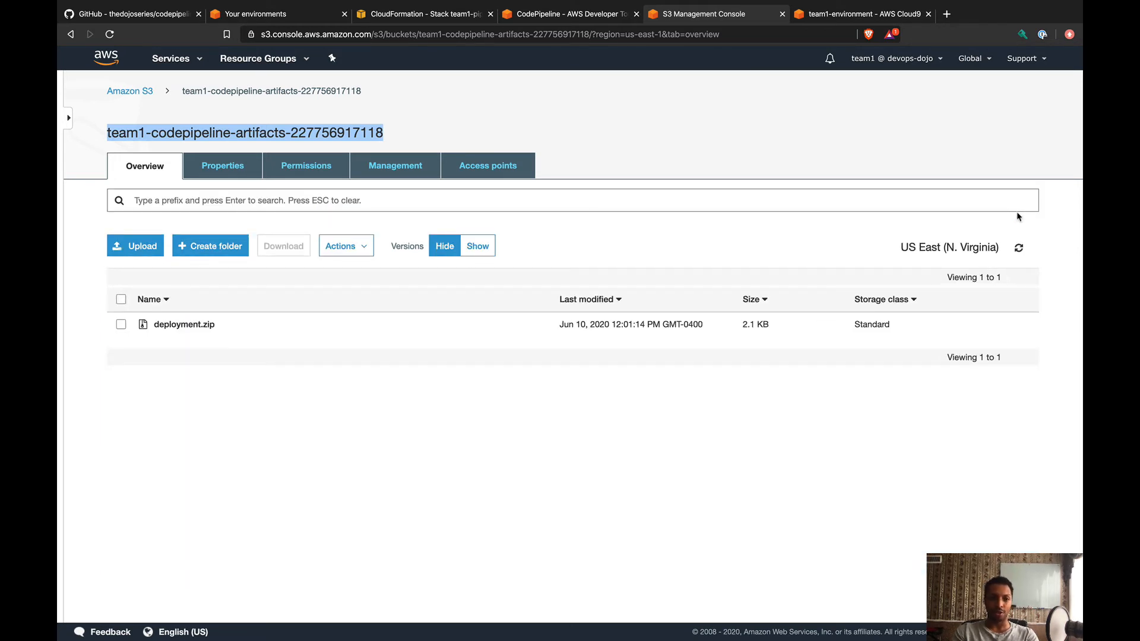
left_click(610, 21)
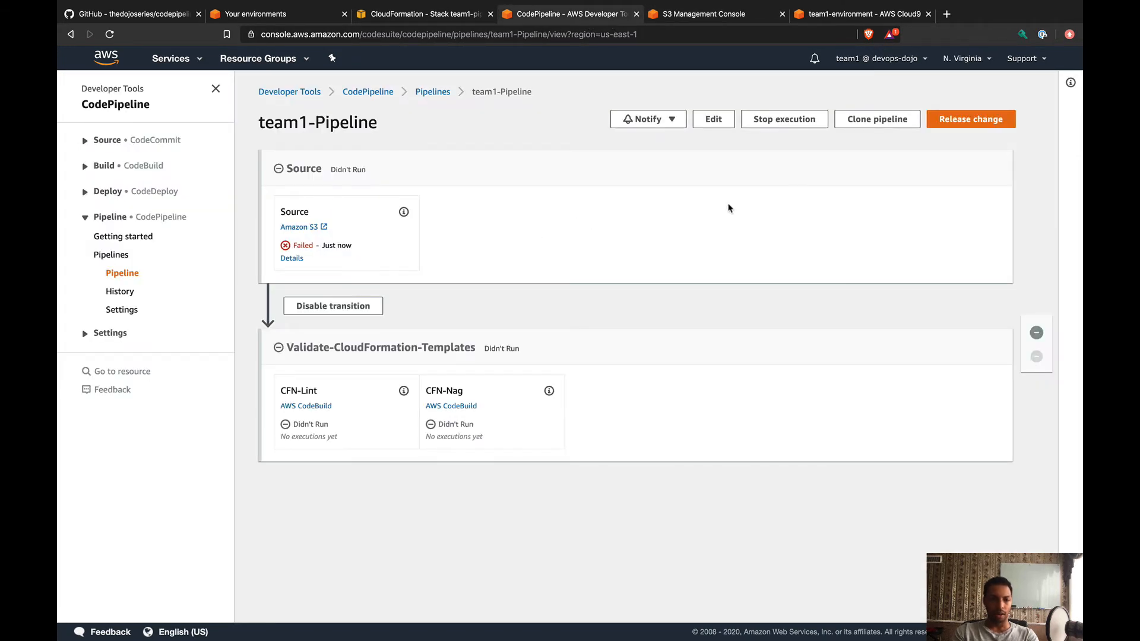
key("ctrl+r")
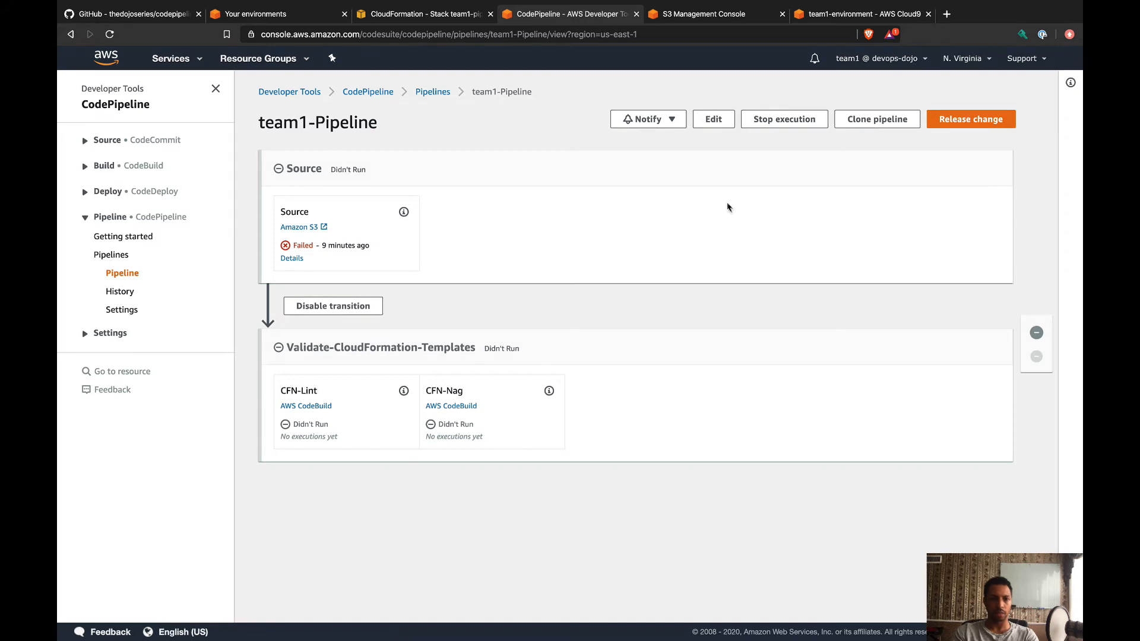
key("ctrl+r")
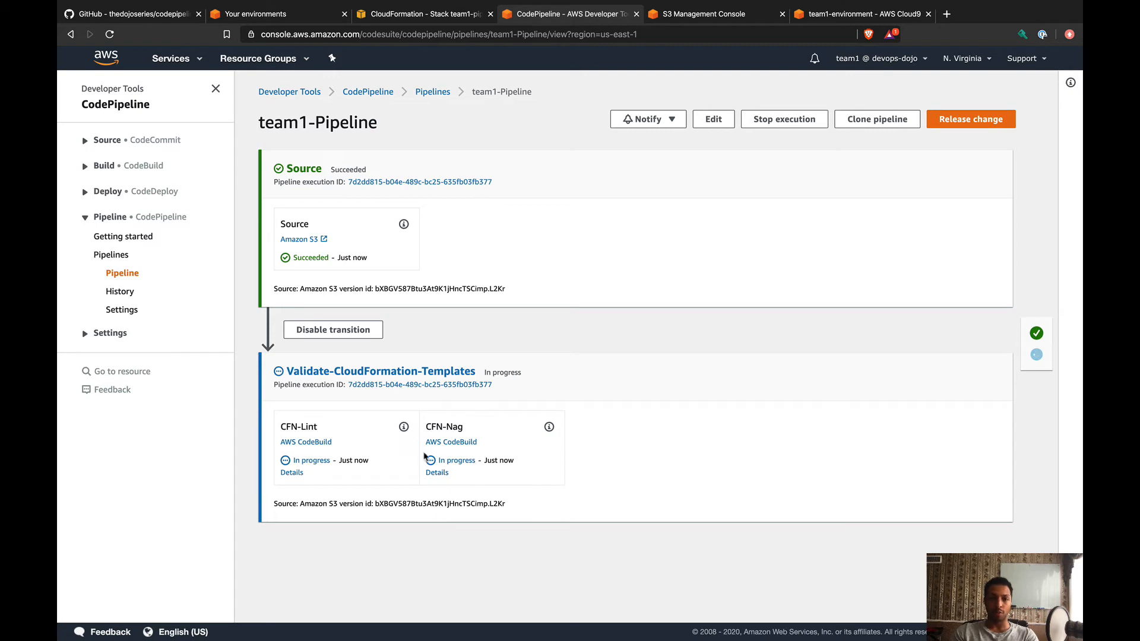
Step: Open the CFN-Lint and CFN-Nag build details in separate new tabs and display the CFN-Lint build logs
left_click(291, 473, "super")
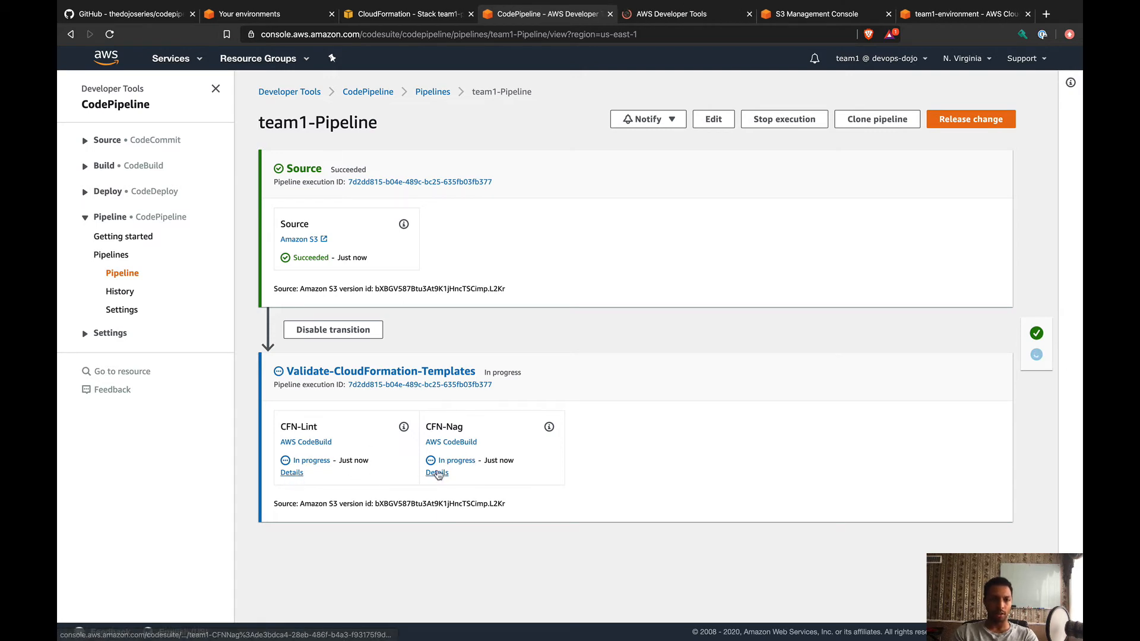
left_click(438, 474, "super")
key("ctrl+Tab")
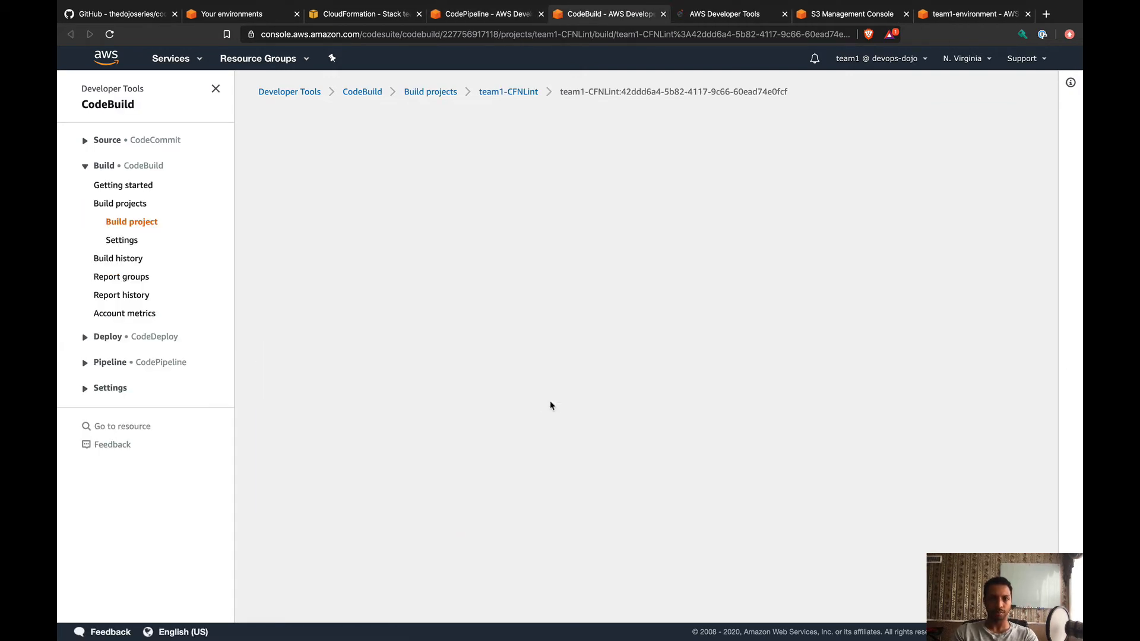
left_click(1000, 401)
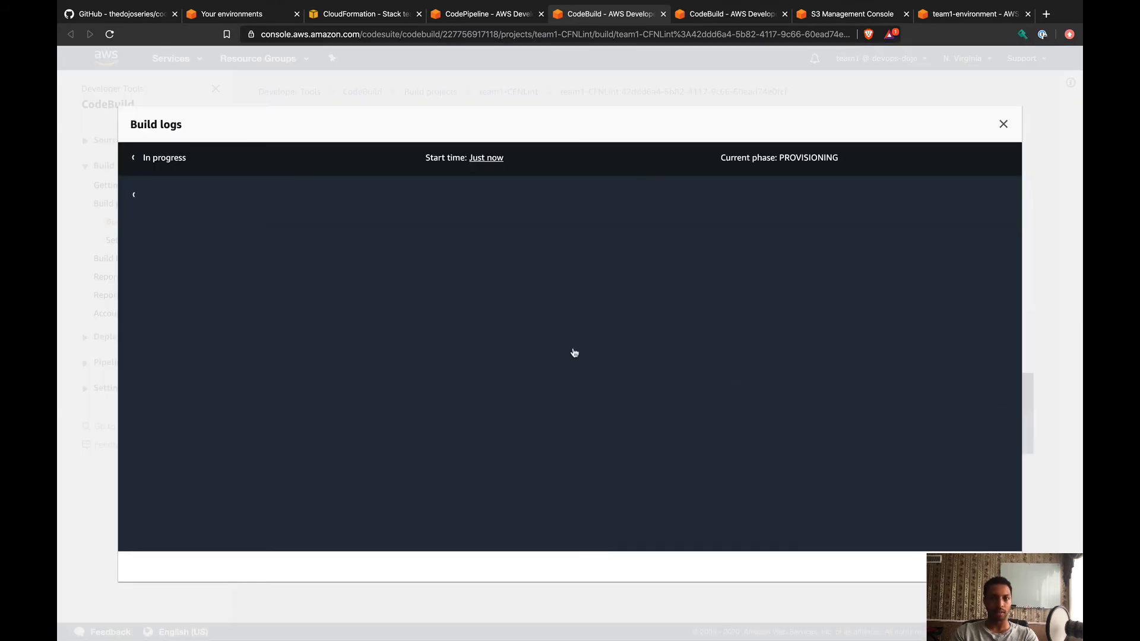
Step: Display the CFN-Nag build logs and check the status of both the CFN-Lint and CFN-Nag builds
key("ctrl+Tab")
left_click(992, 393)
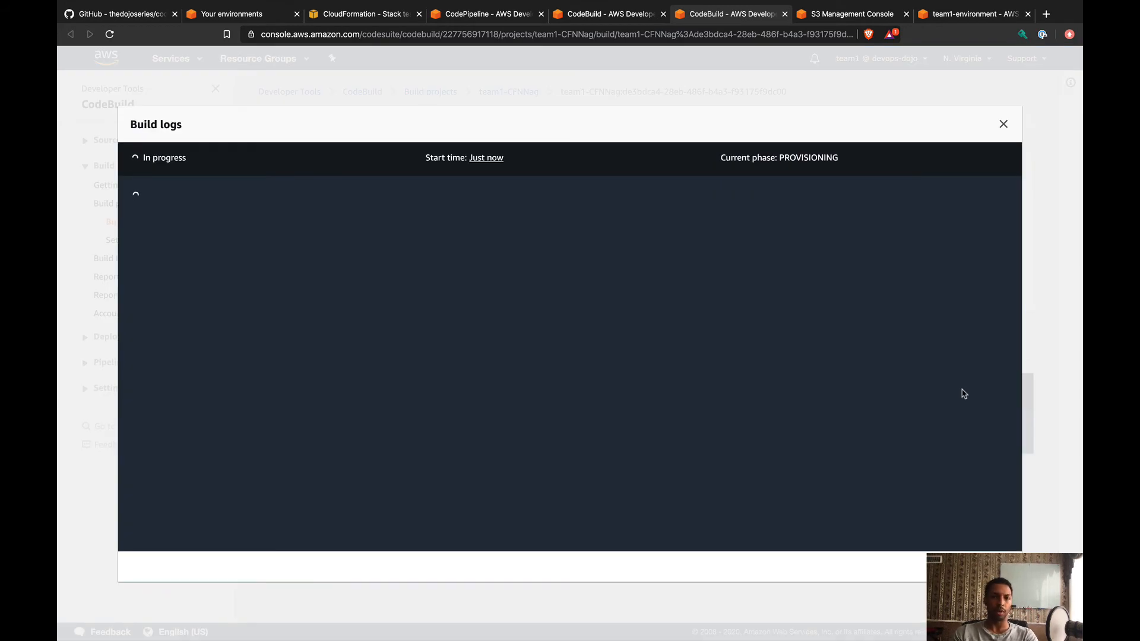
key("ctrl+shift+Tab")
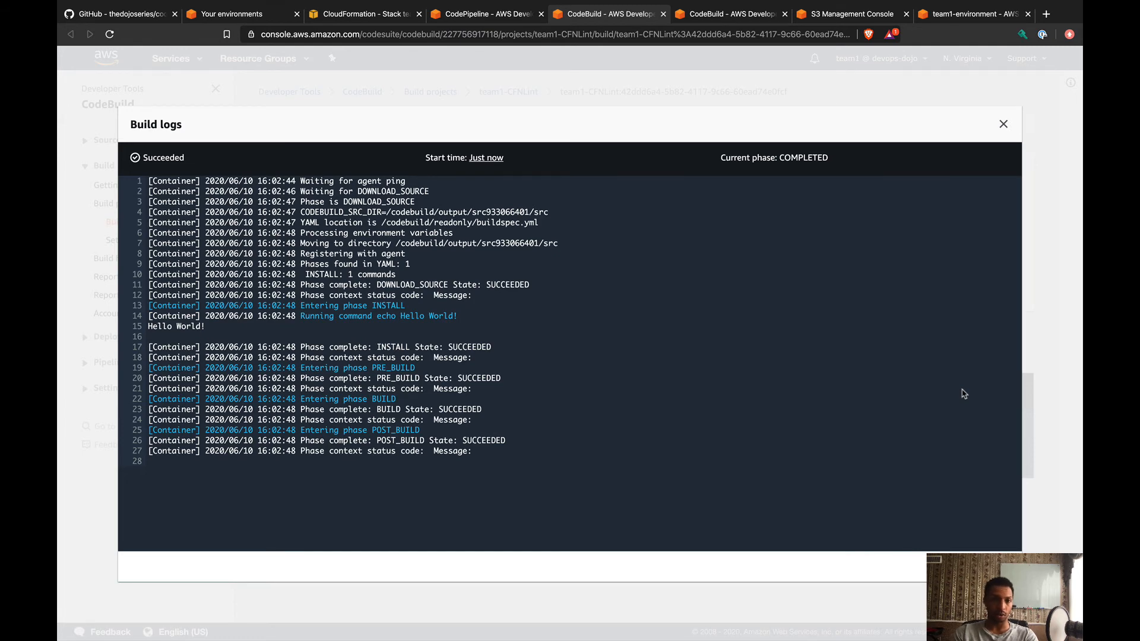
key("ctrl+Tab")
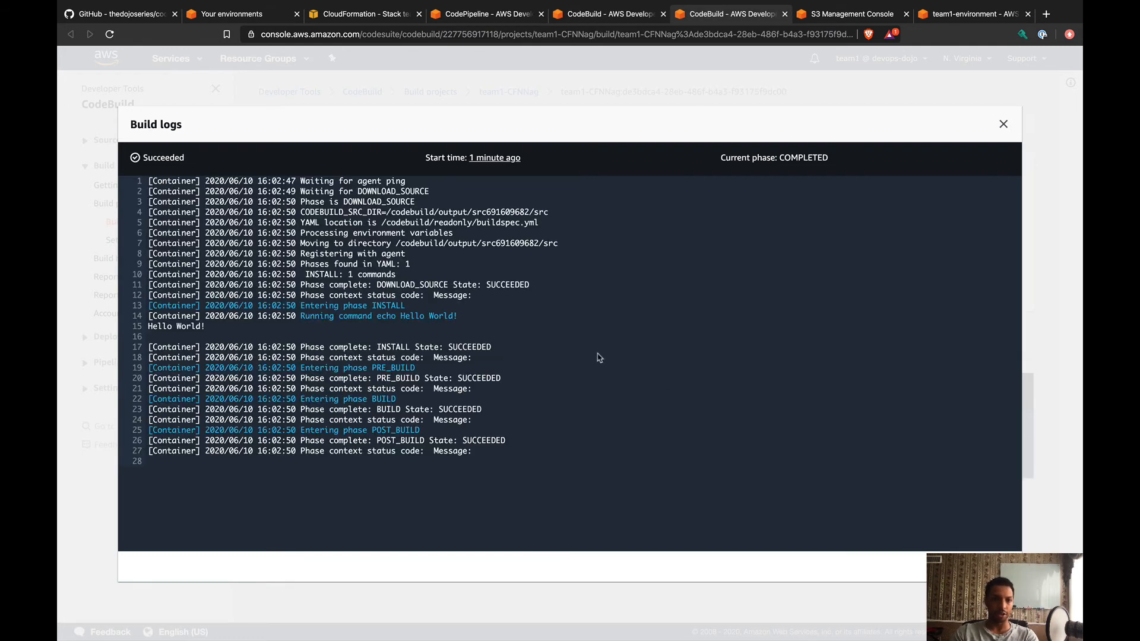
key("ctrl+shift+Tab")
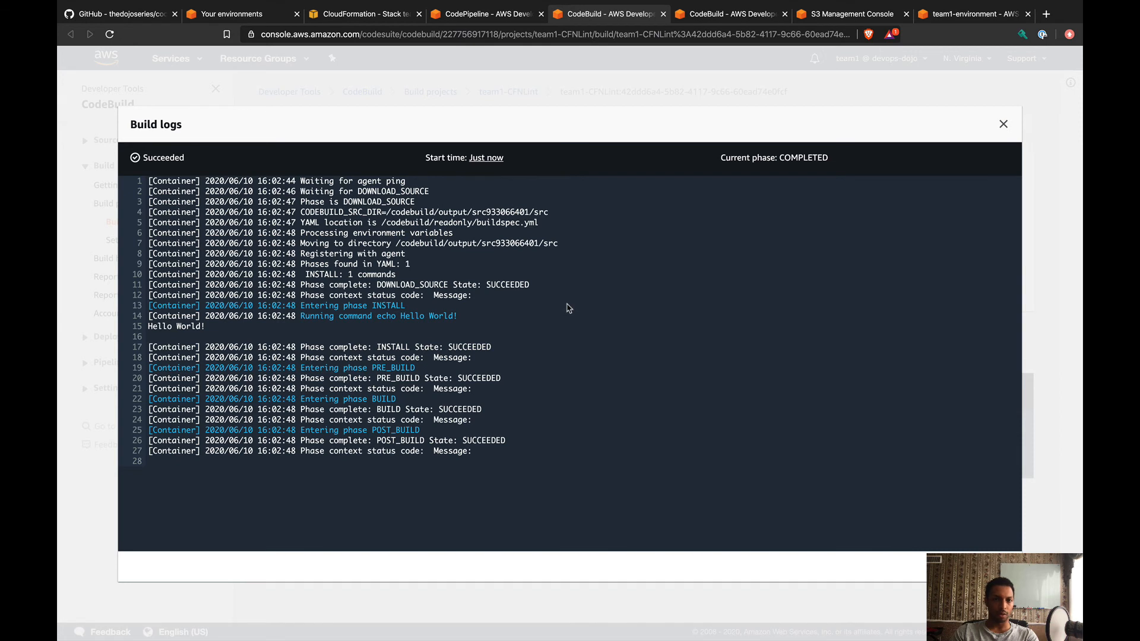
Step: Examine the INSTALL phase and the echo command's output in the CFN-Lint build log and compare them with the CFN-Nag log
left_click_drag(301, 305, 416, 304)
left_click(312, 316)
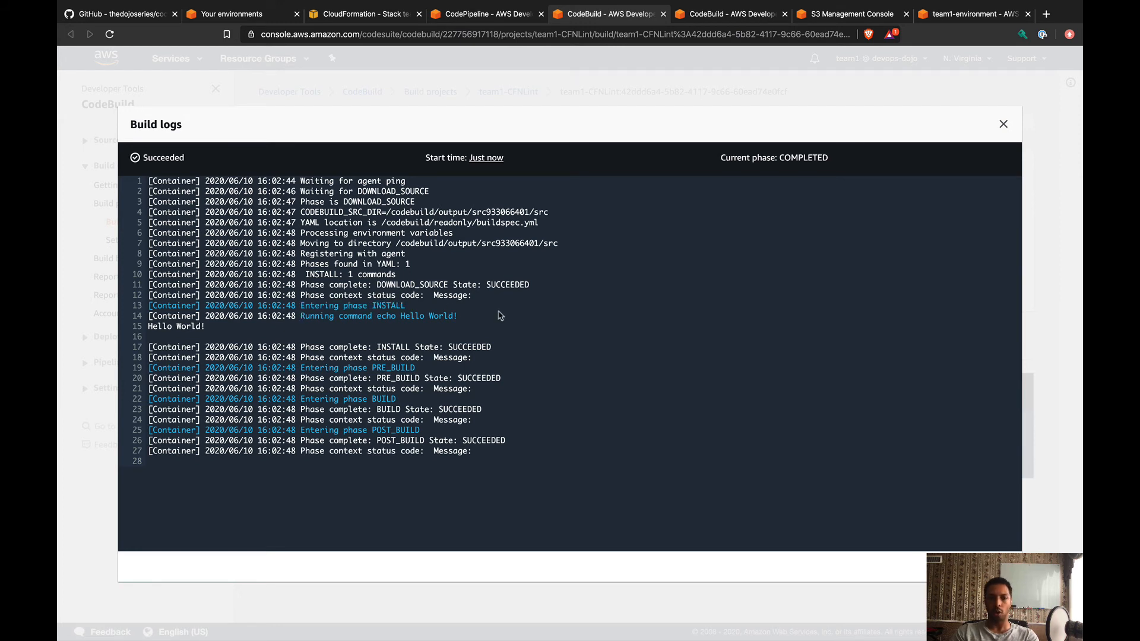
left_click_drag(148, 327, 213, 328)
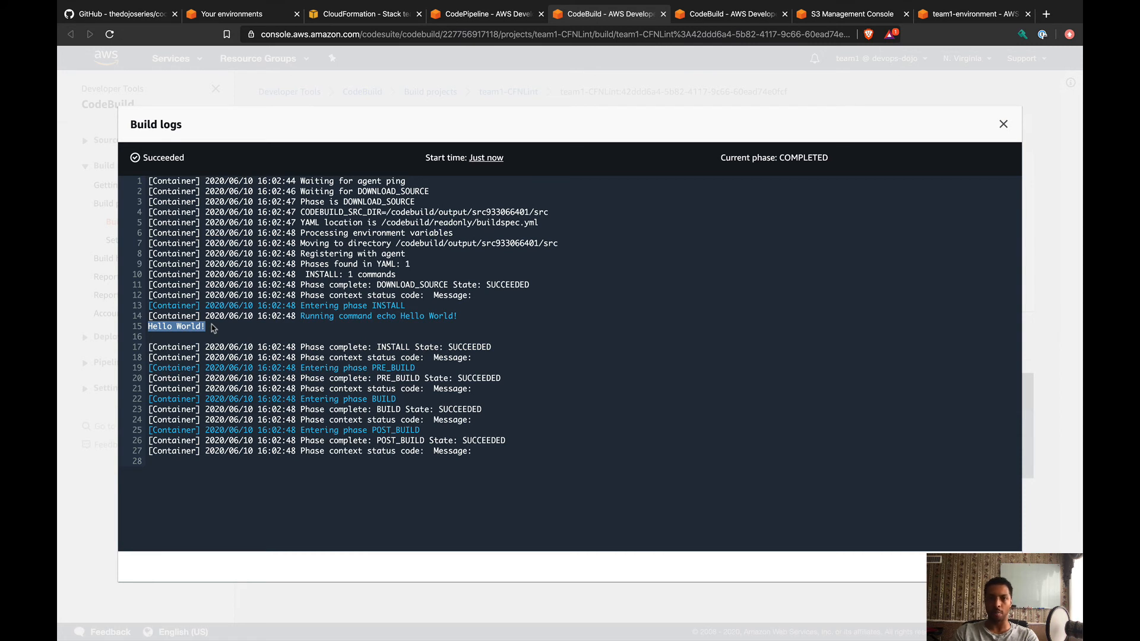
key("ctrl+Tab")
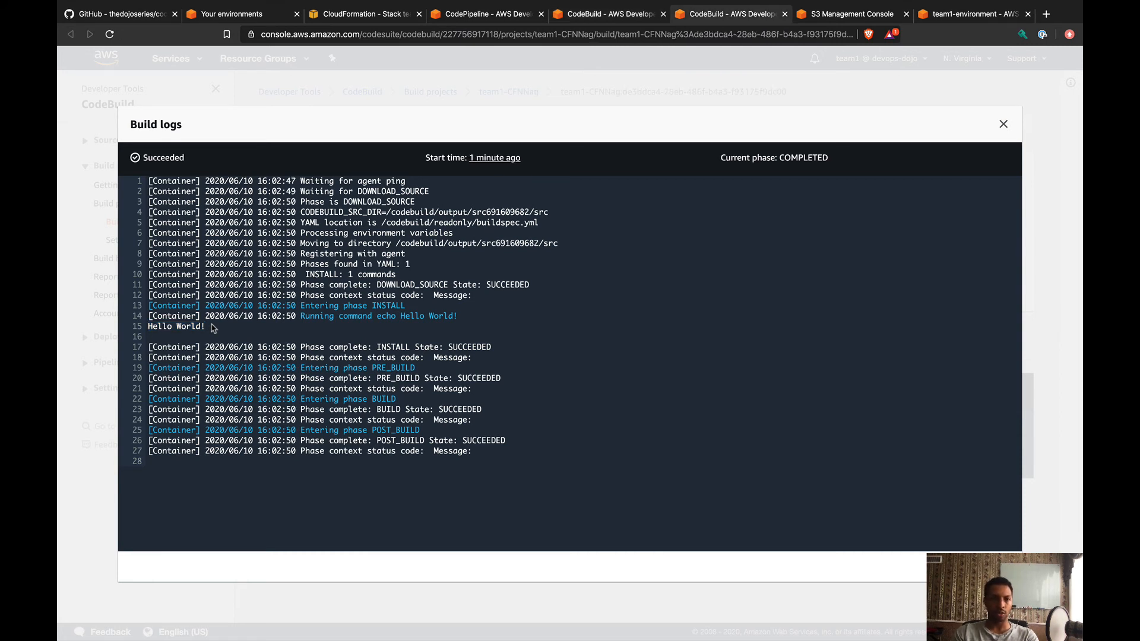
key("ctrl+shift+Tab")
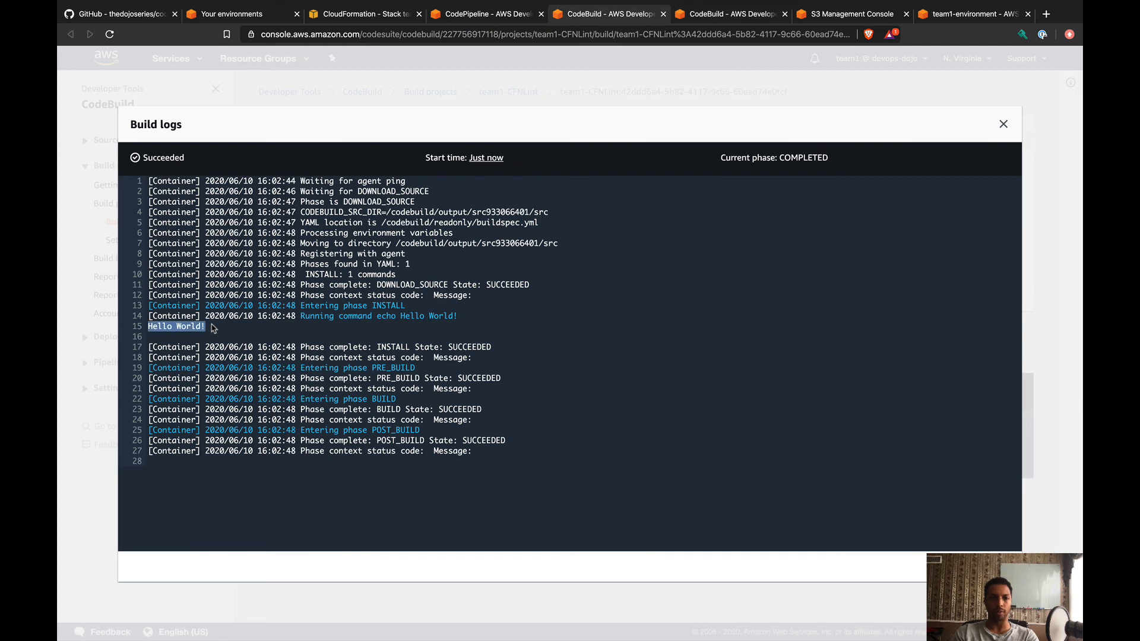
key("ctrl+Tab")
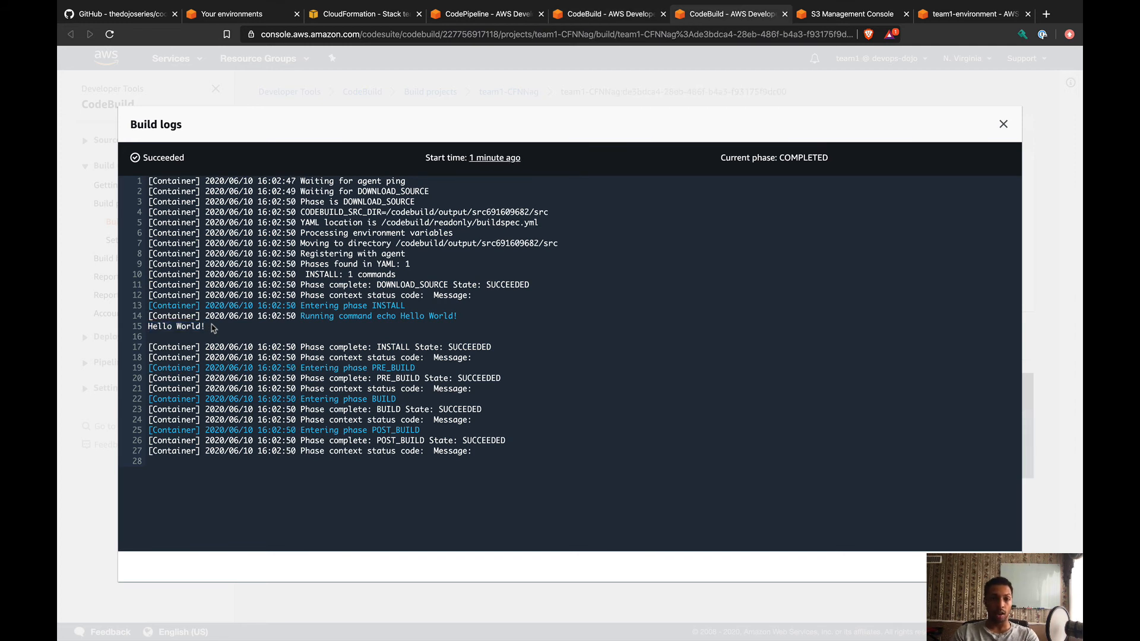
Step: Return to the GitHub workshop guide and read the Definition of Done for uploading an artifact to S3 (Step 5)
key("ctrl+shift+Tab")
key("ctrl+shift+Tab")
key("ctrl+shift+Tab")
key("ctrl+shift+Tab")
key("ctrl+shift+Tab")
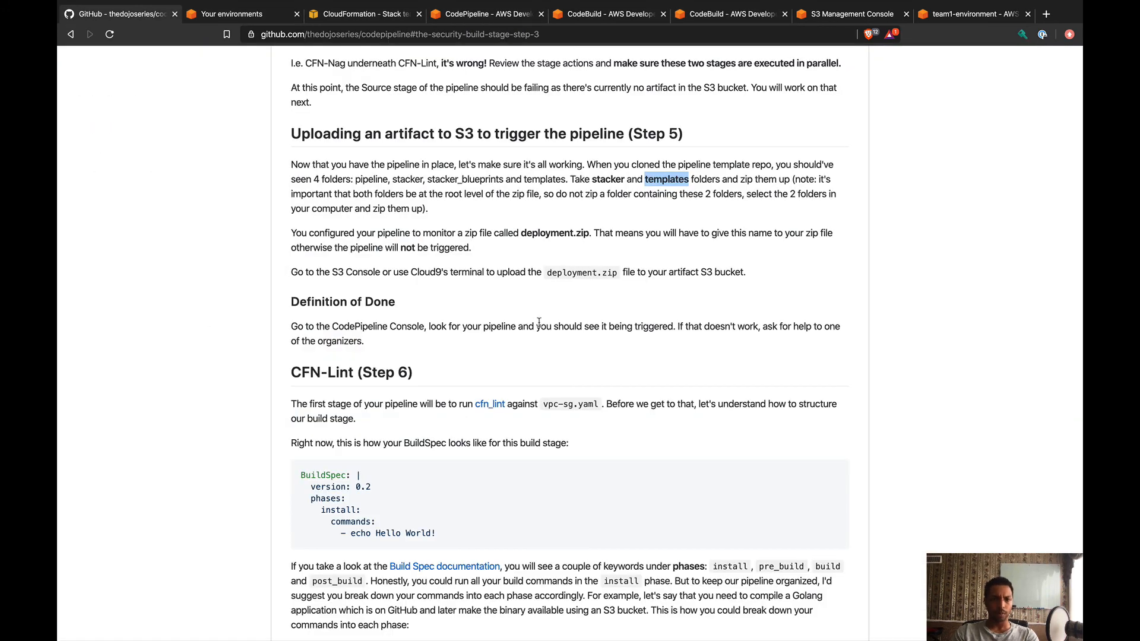
scroll(539, 322, "down", 2)
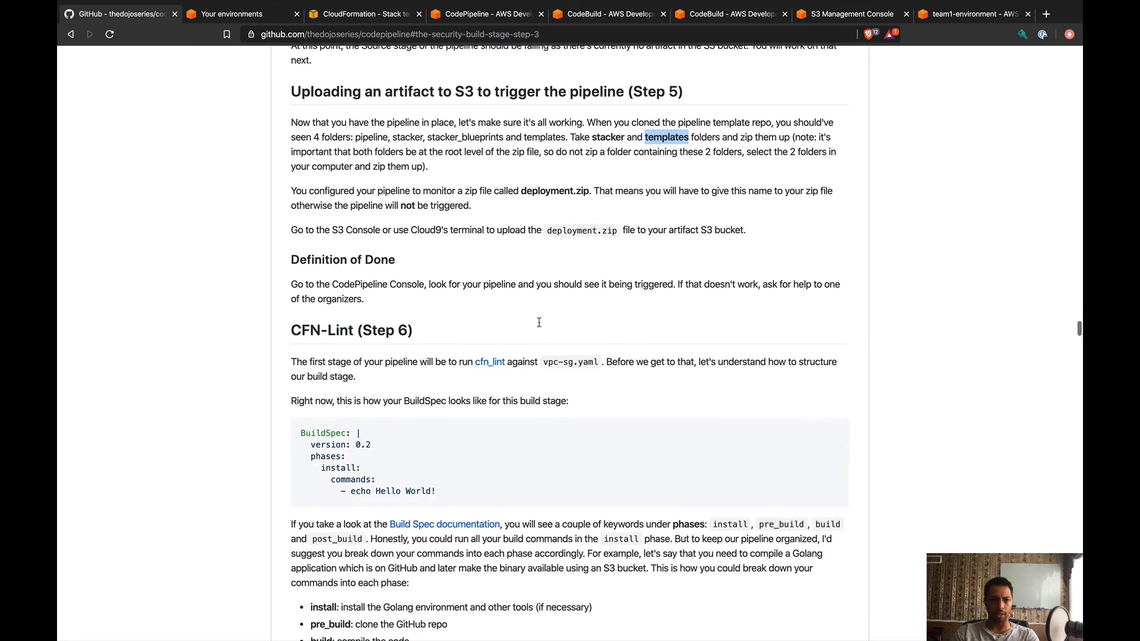
scroll(539, 322, "down", 1)
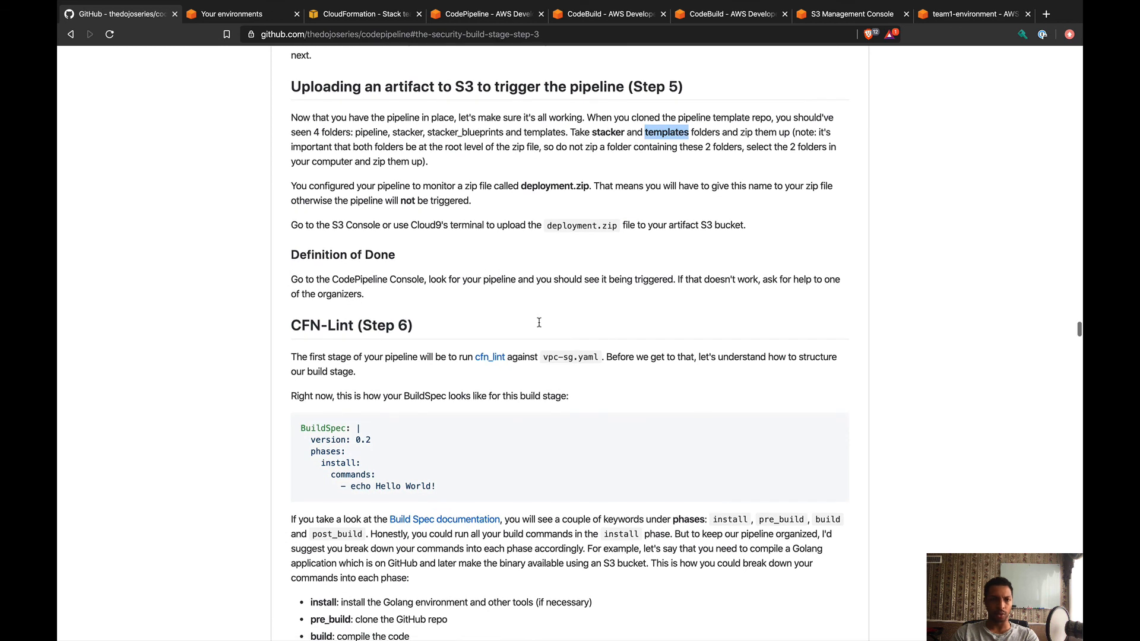
left_click_drag(430, 279, 739, 277)
left_click(739, 277)
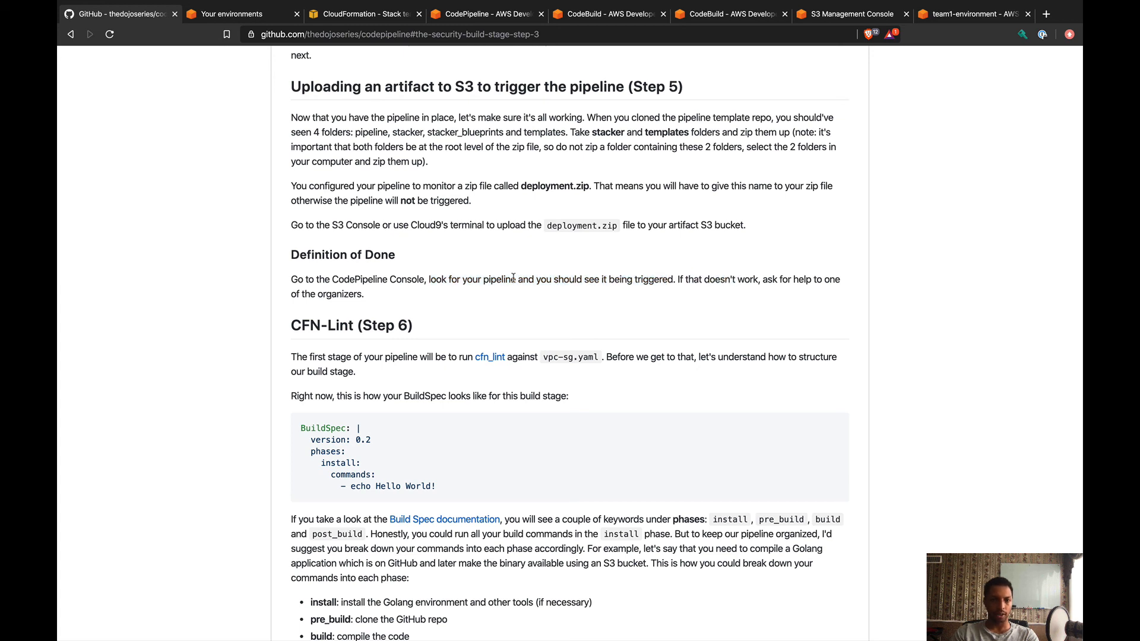